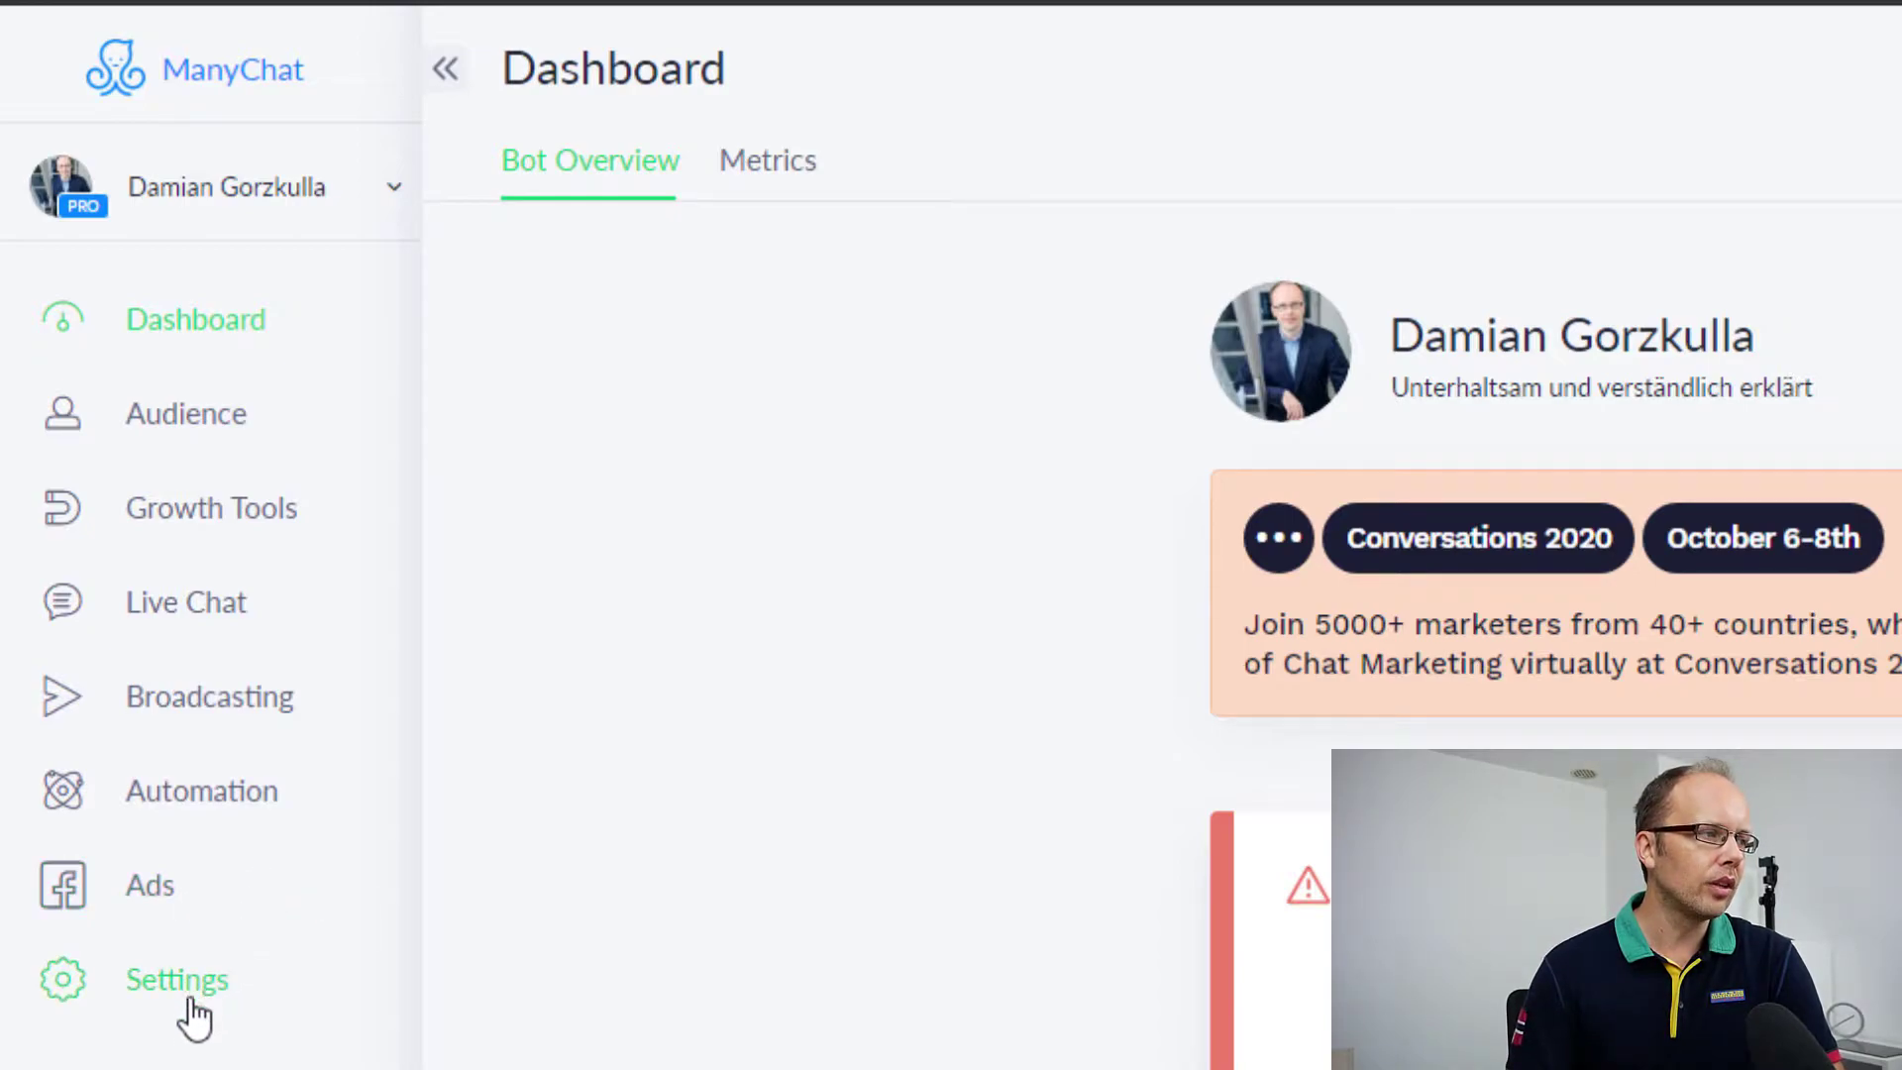
scroll(198, 1016, "down", 8)
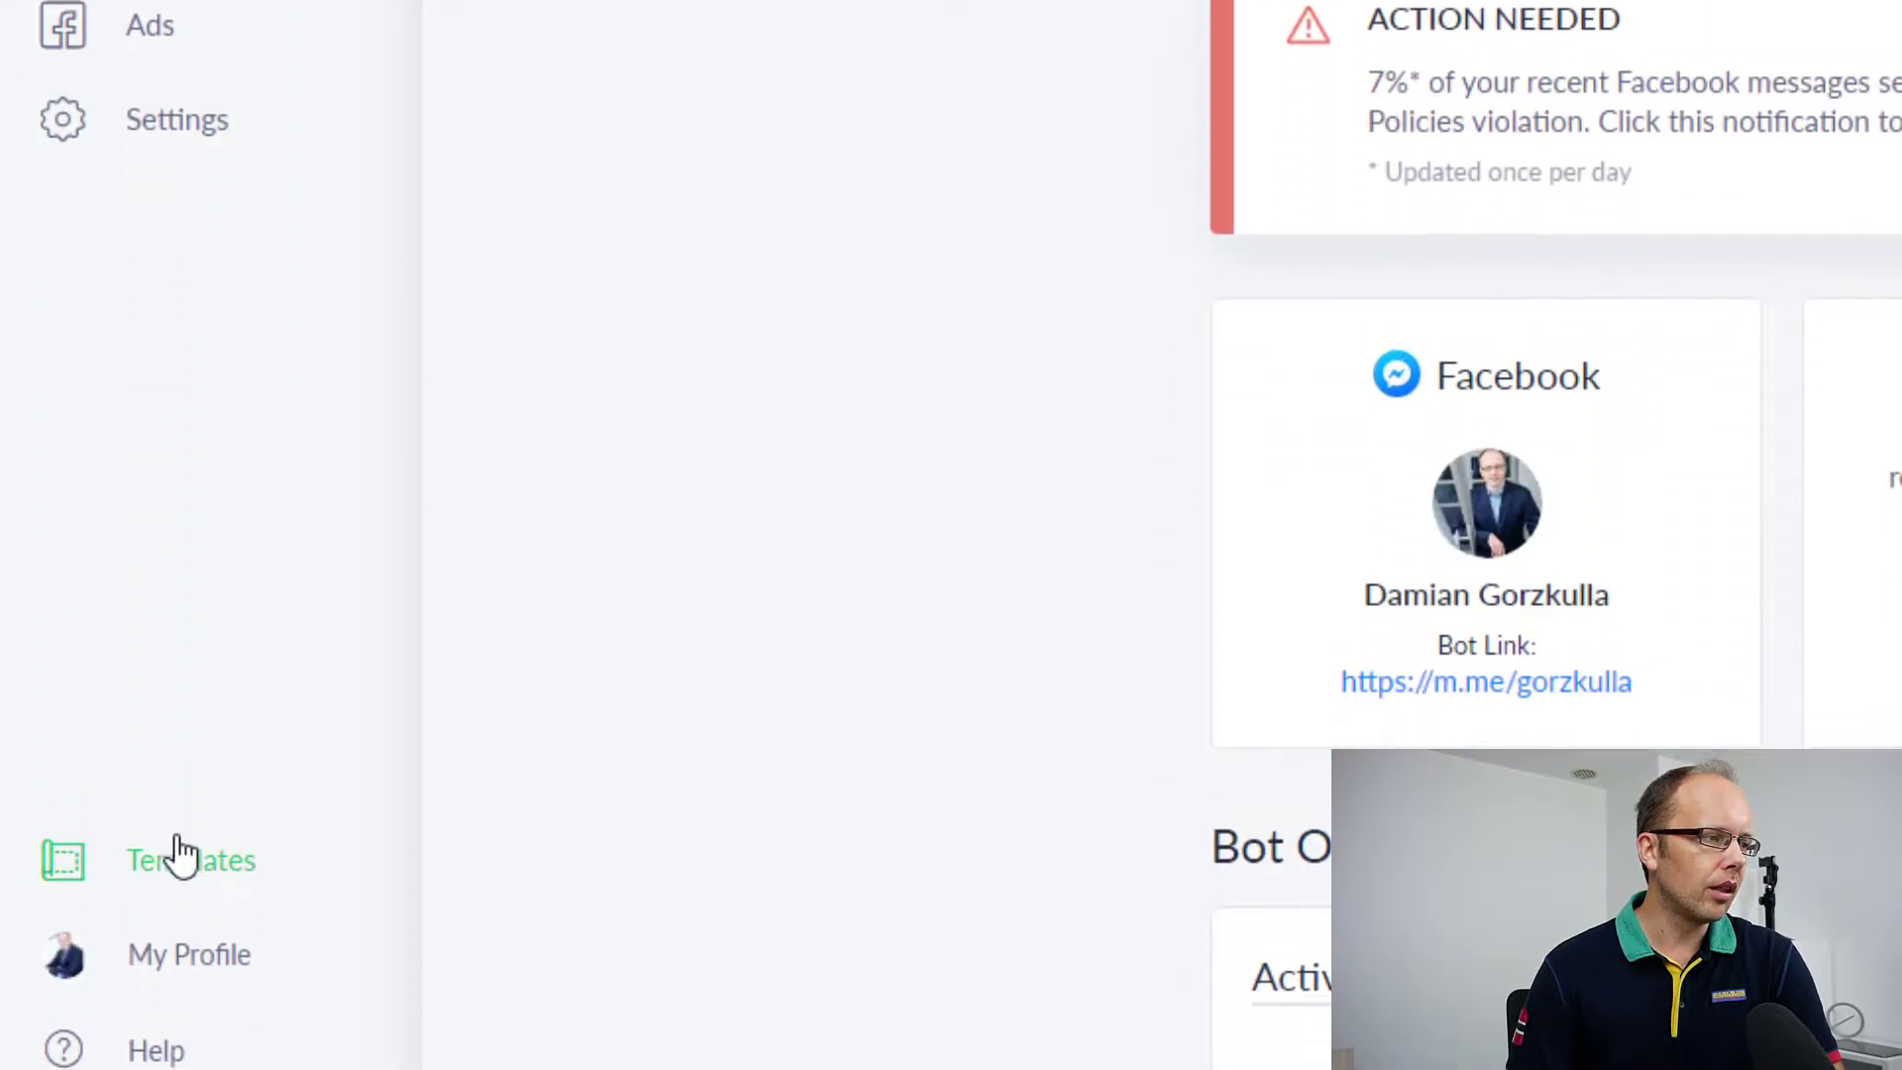
scroll(179, 862, "down", 1)
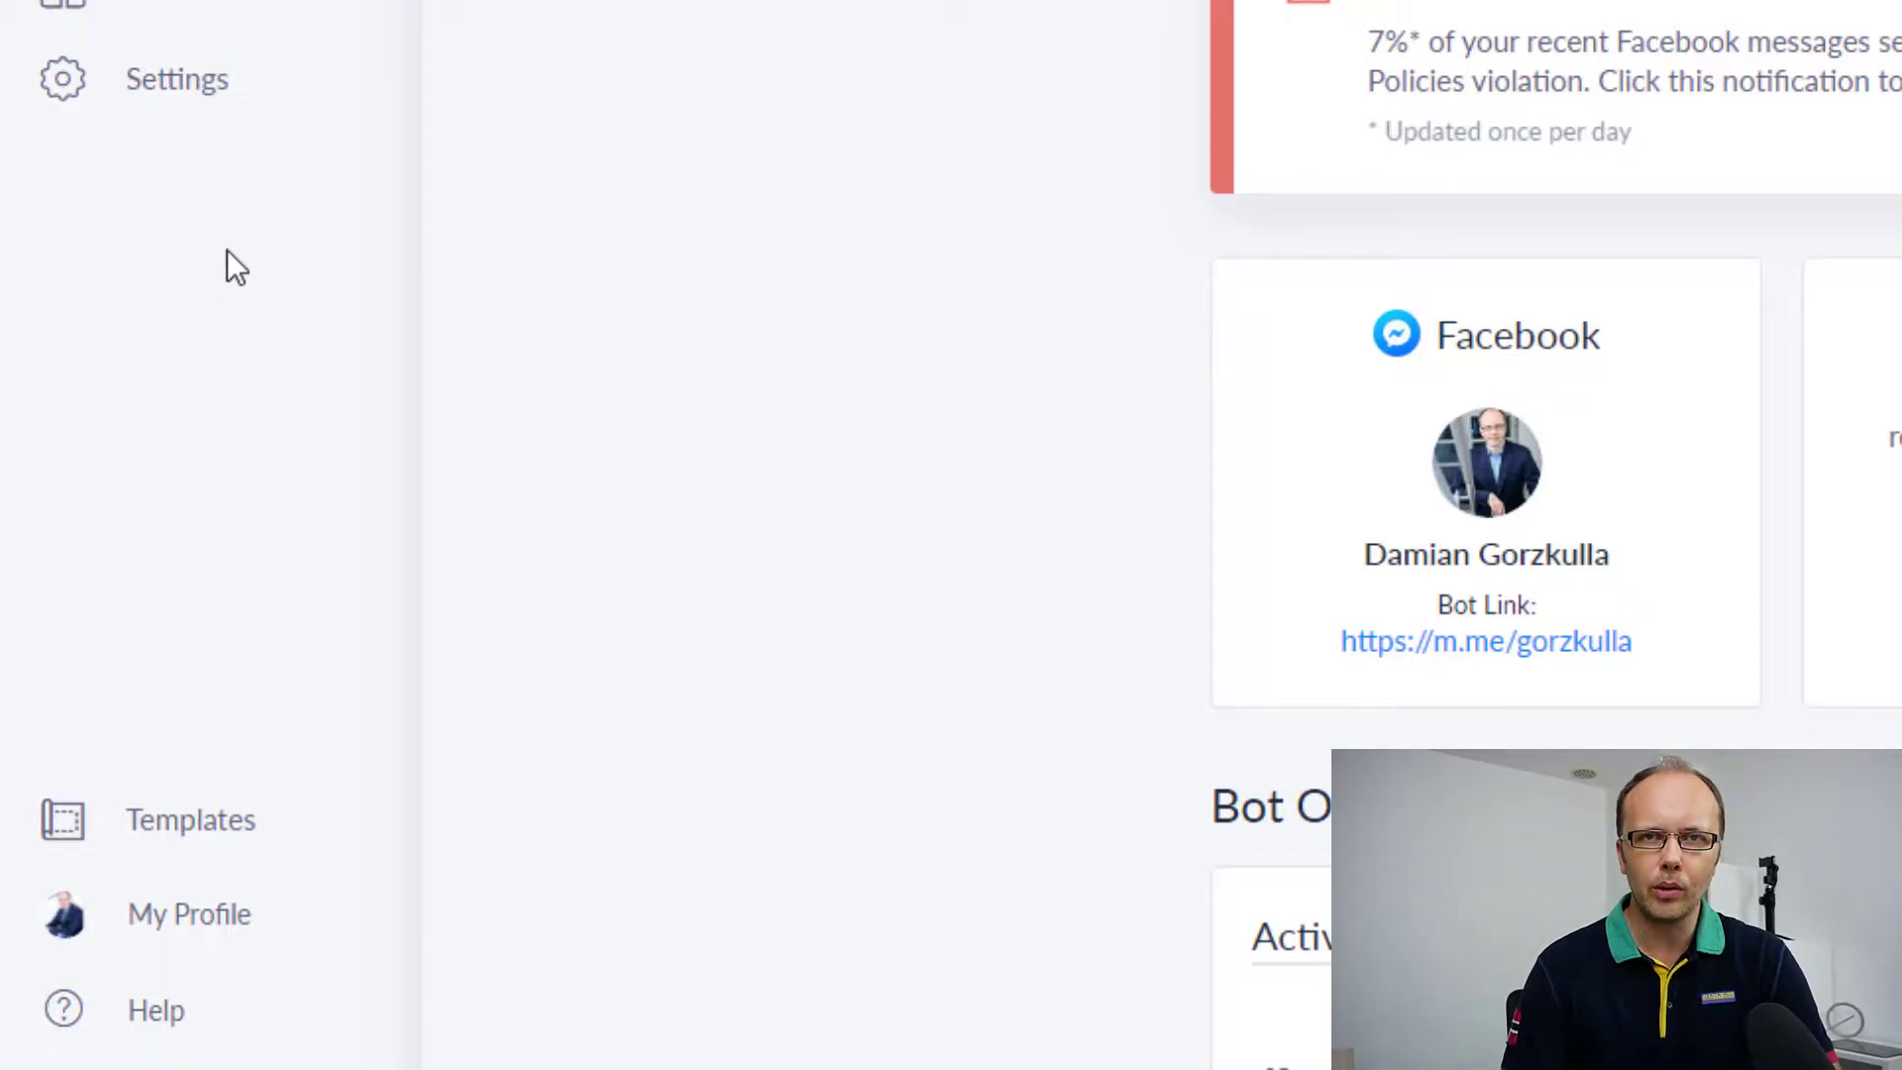
scroll(228, 258, "up", 8)
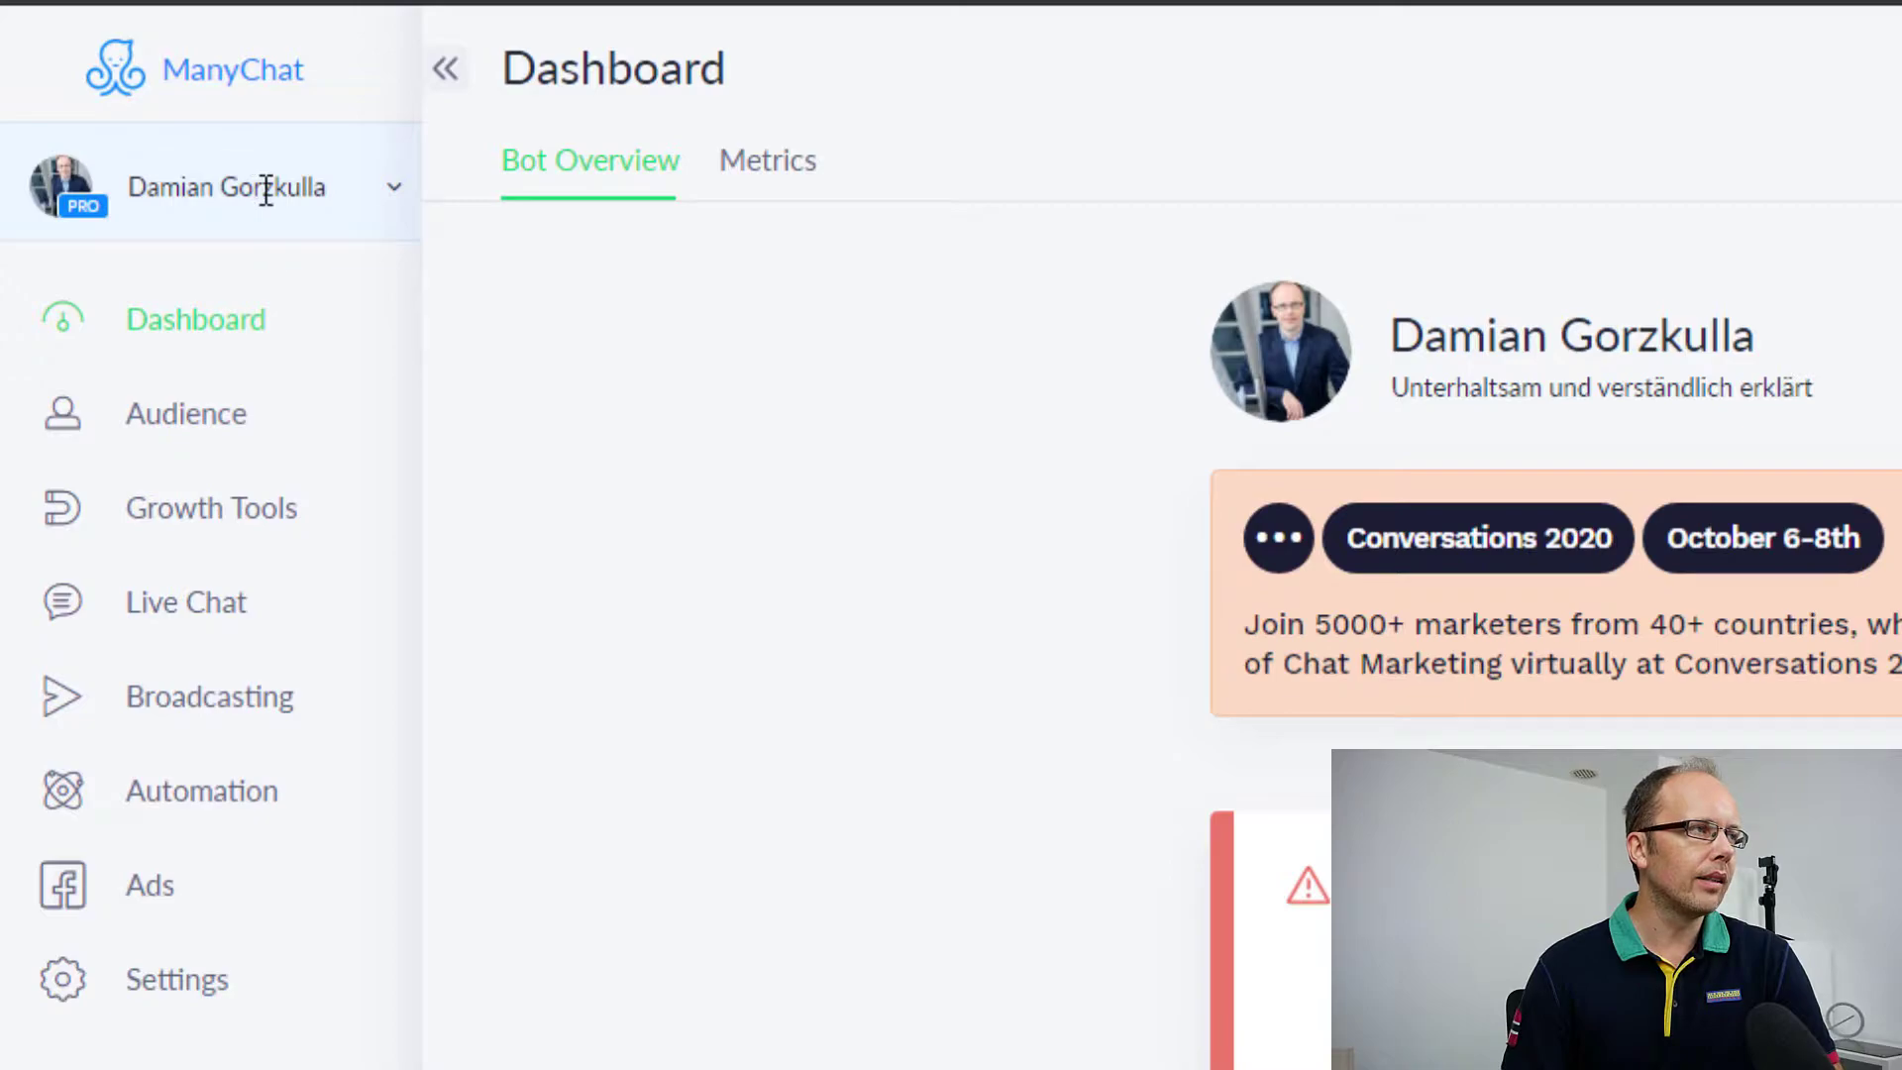
- Create a new ManyChat account by connecting the Bot-Academy.net Facebook page
left_click(395, 190)
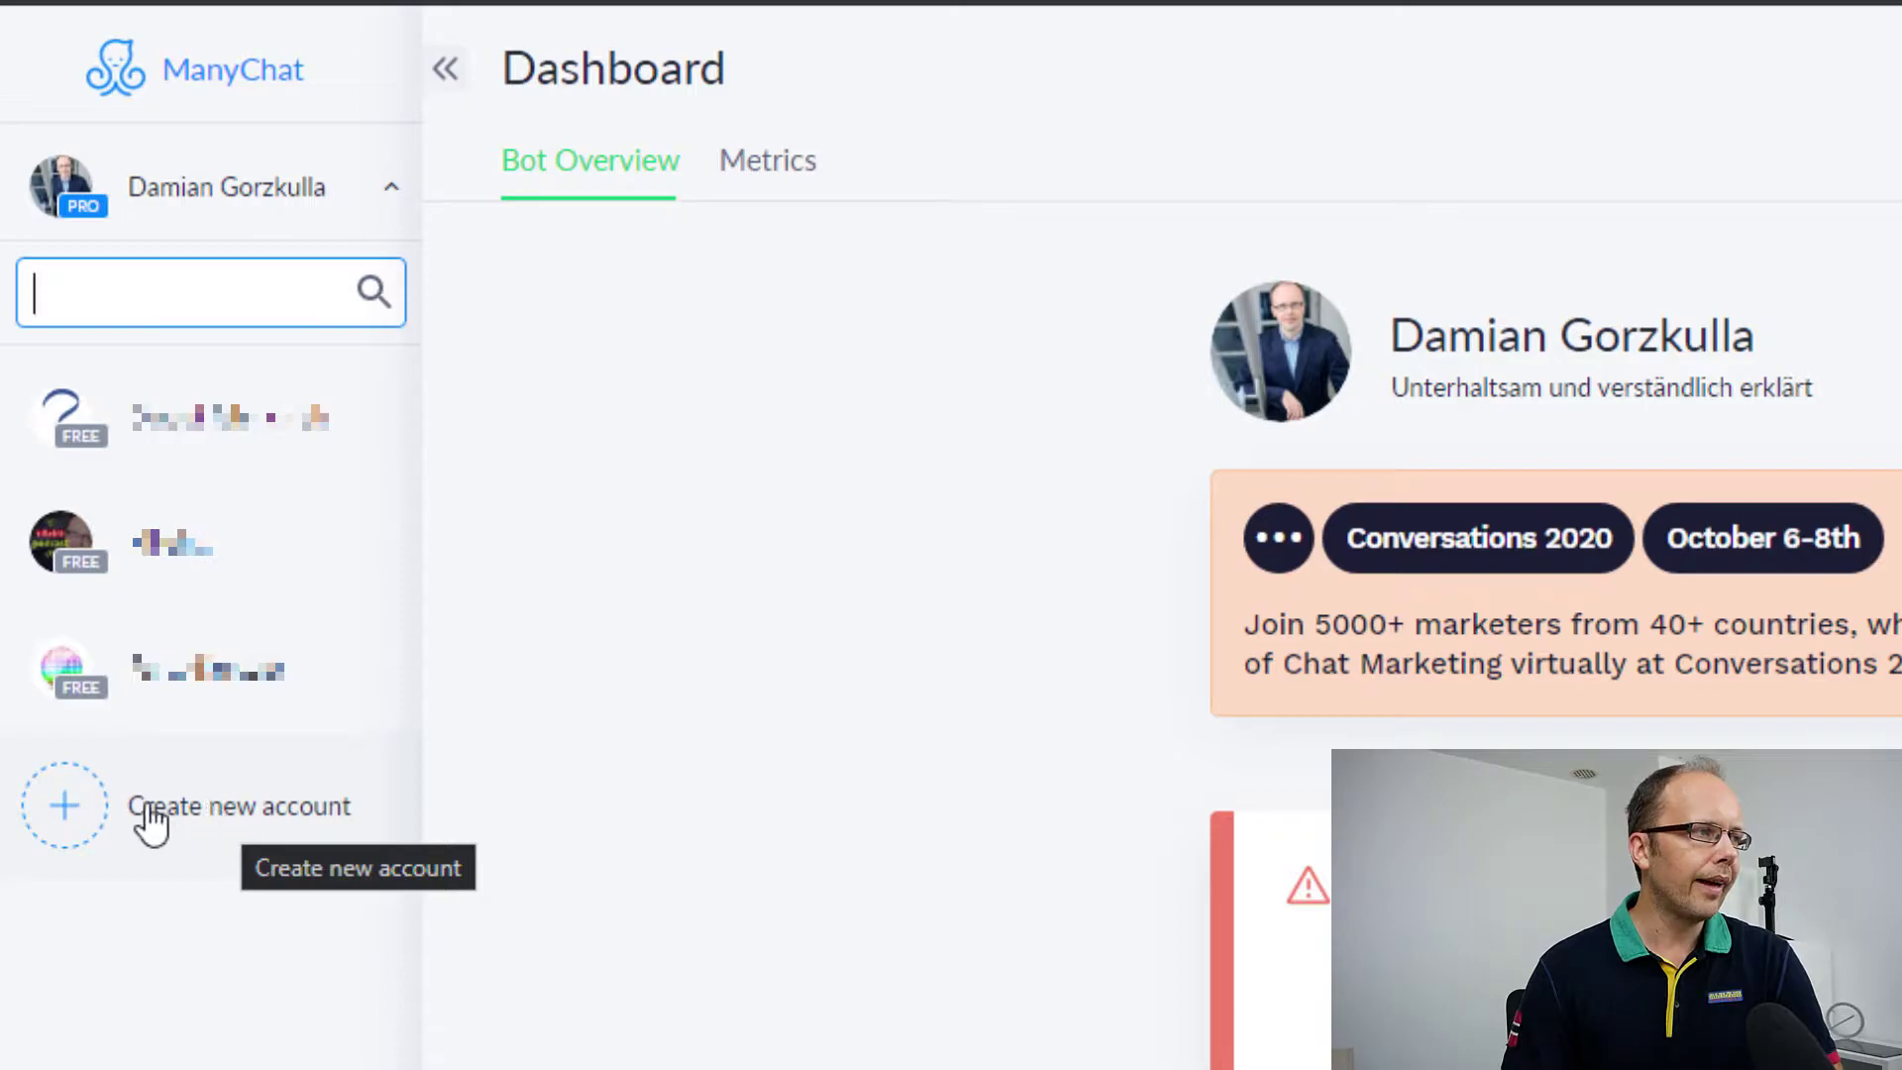
left_click(209, 811)
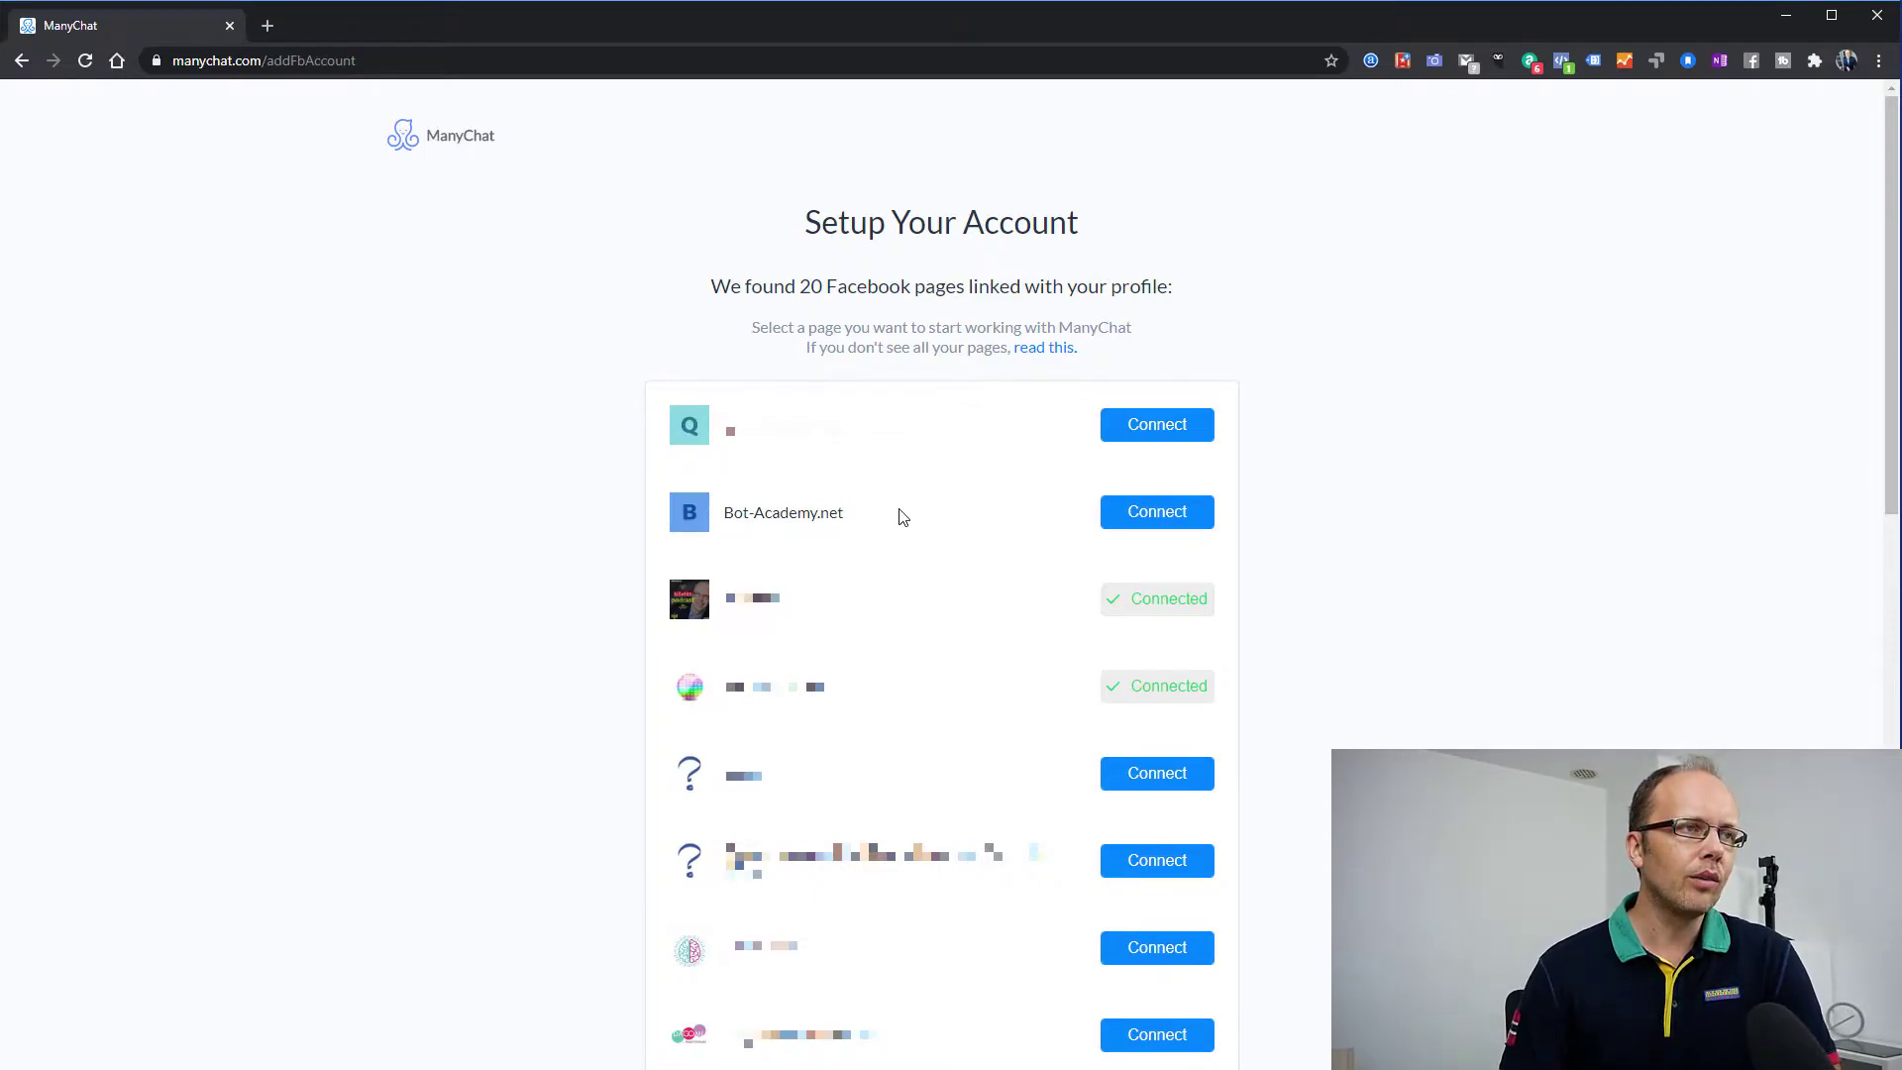
left_click_drag(729, 511, 849, 521)
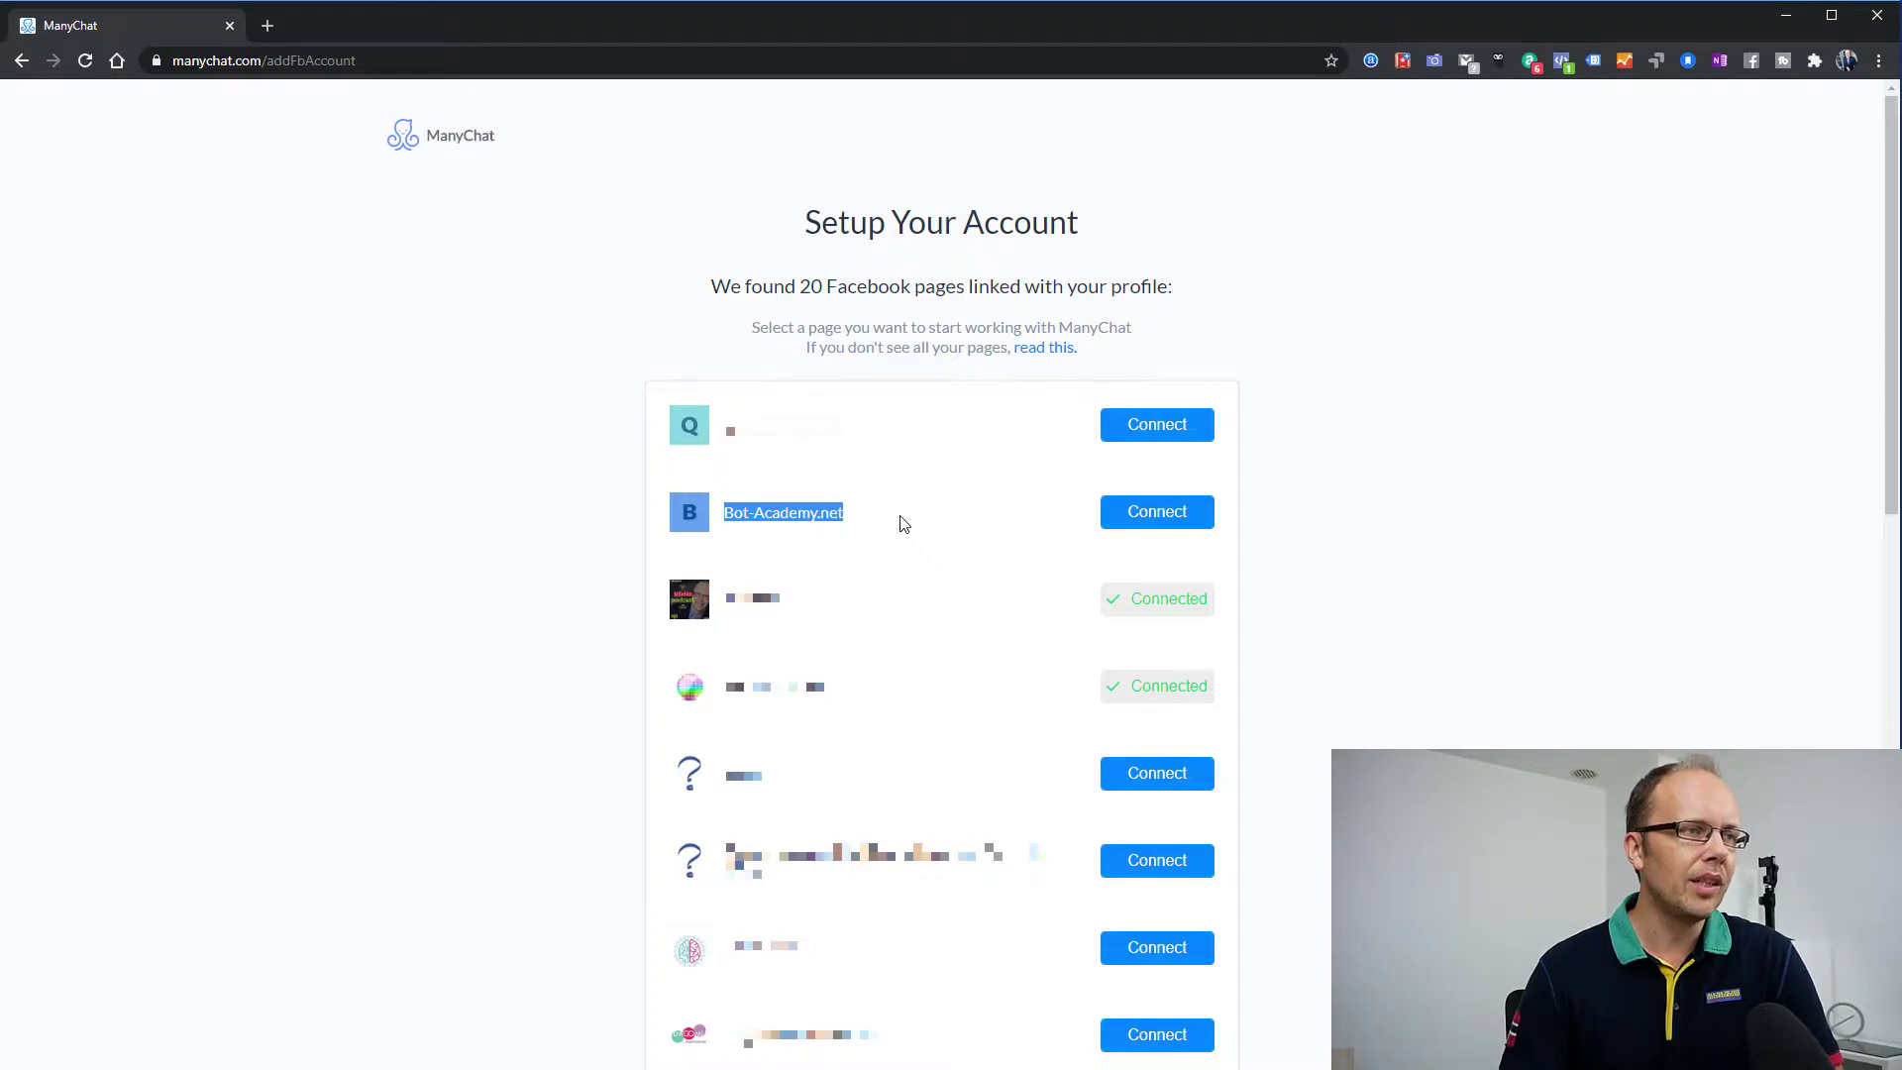
left_click(862, 515)
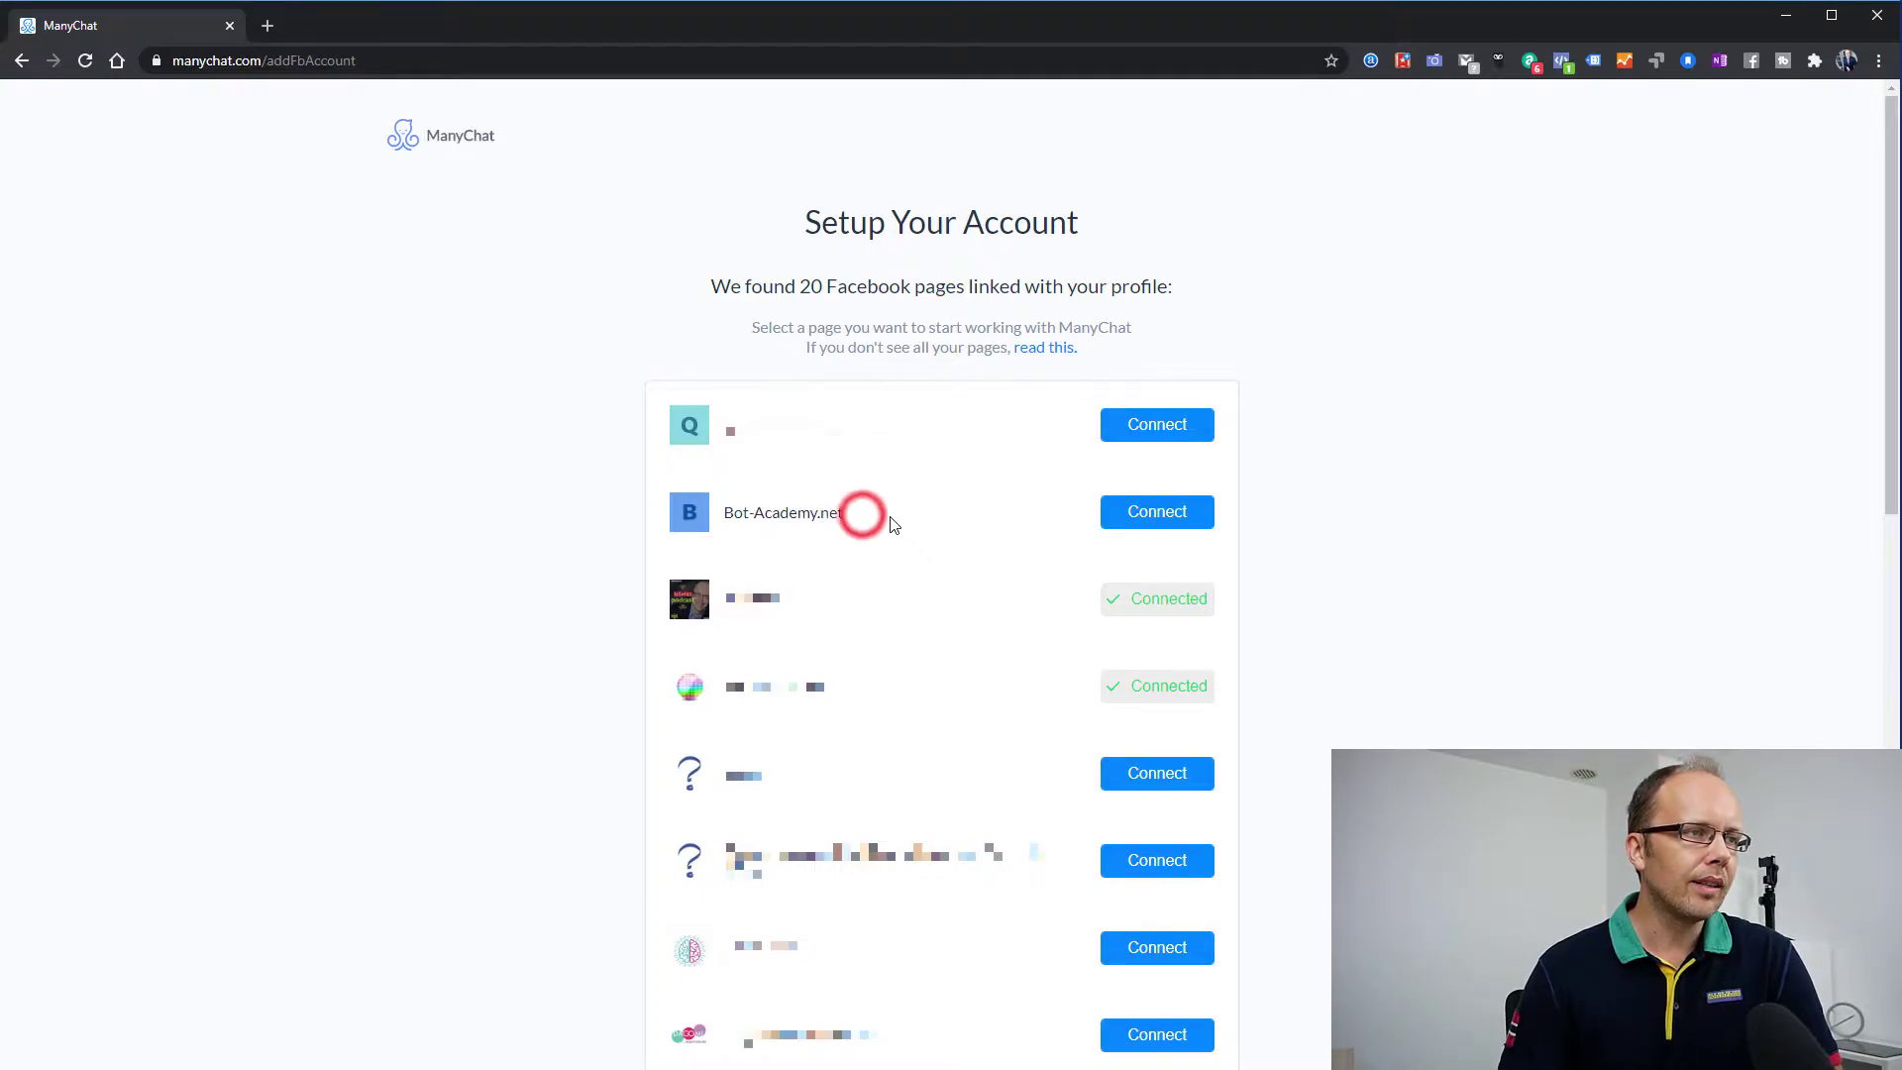
left_click_drag(726, 512, 897, 522)
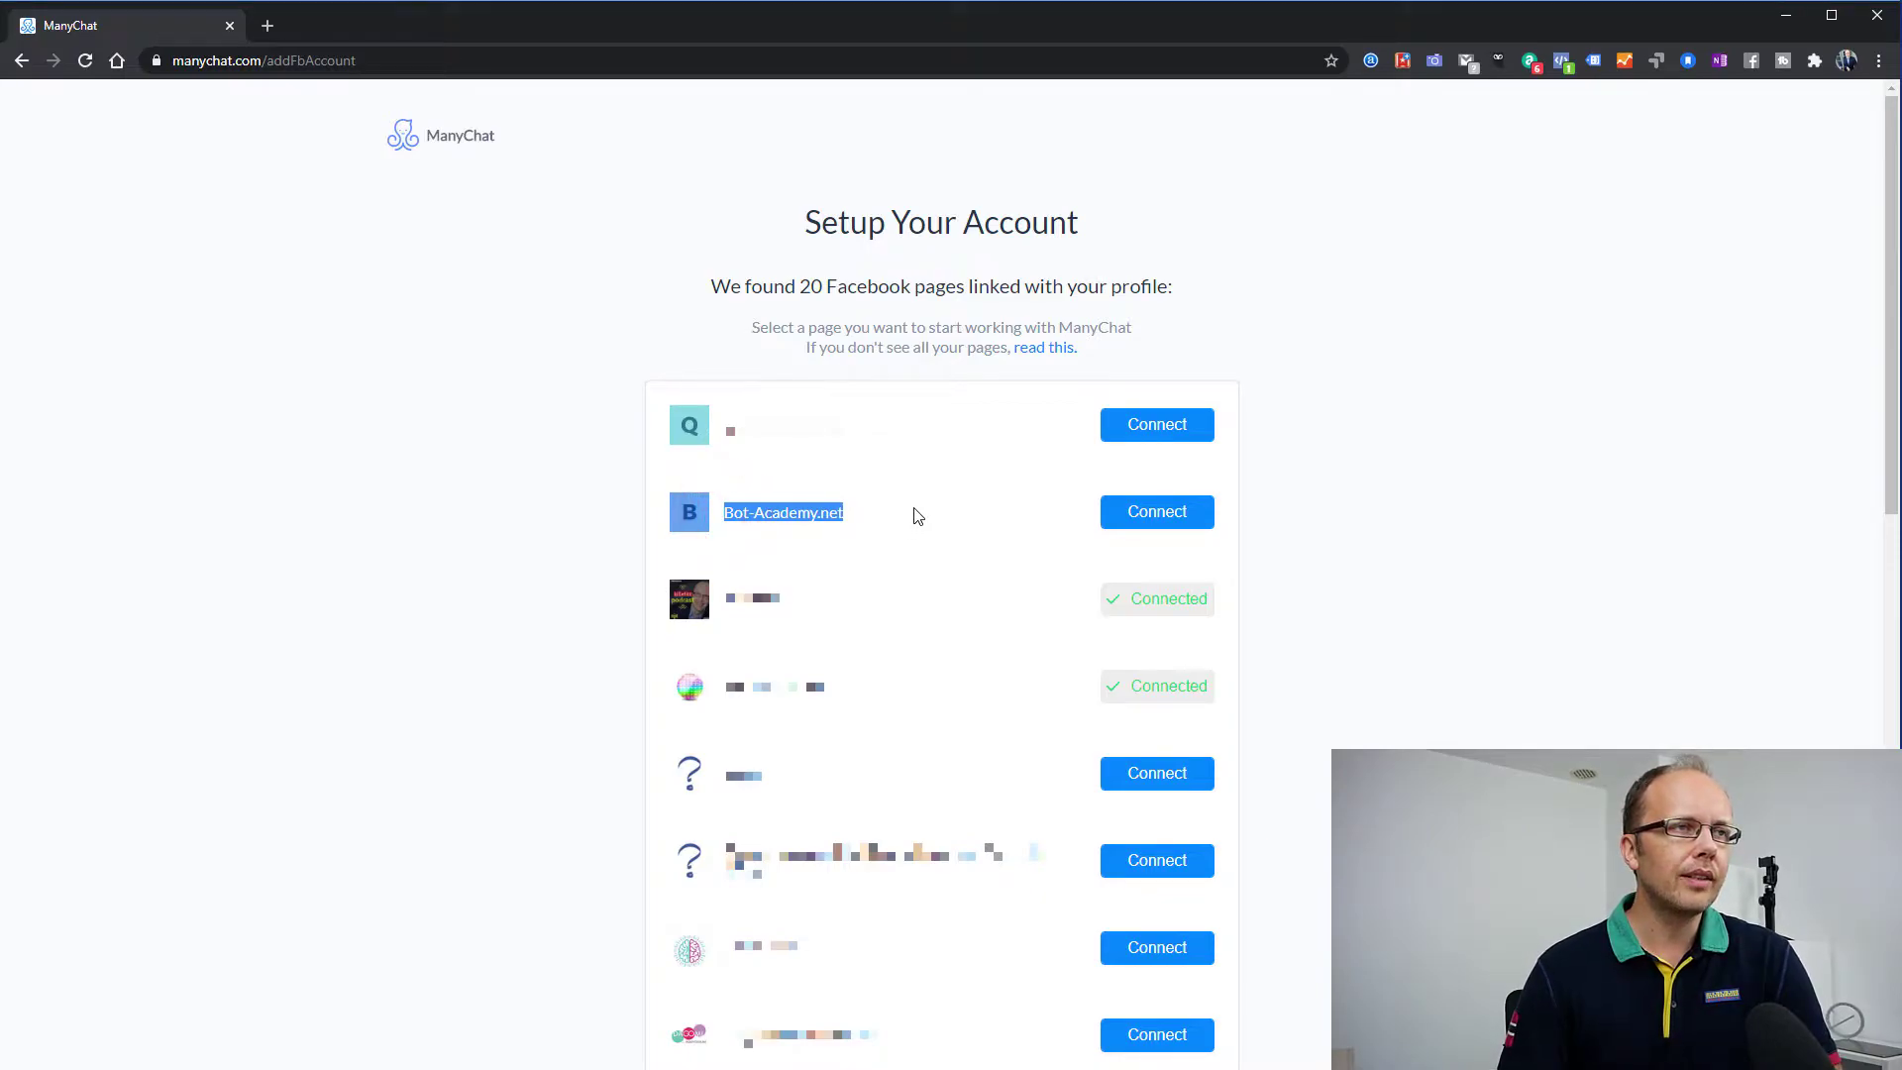
left_click(915, 513)
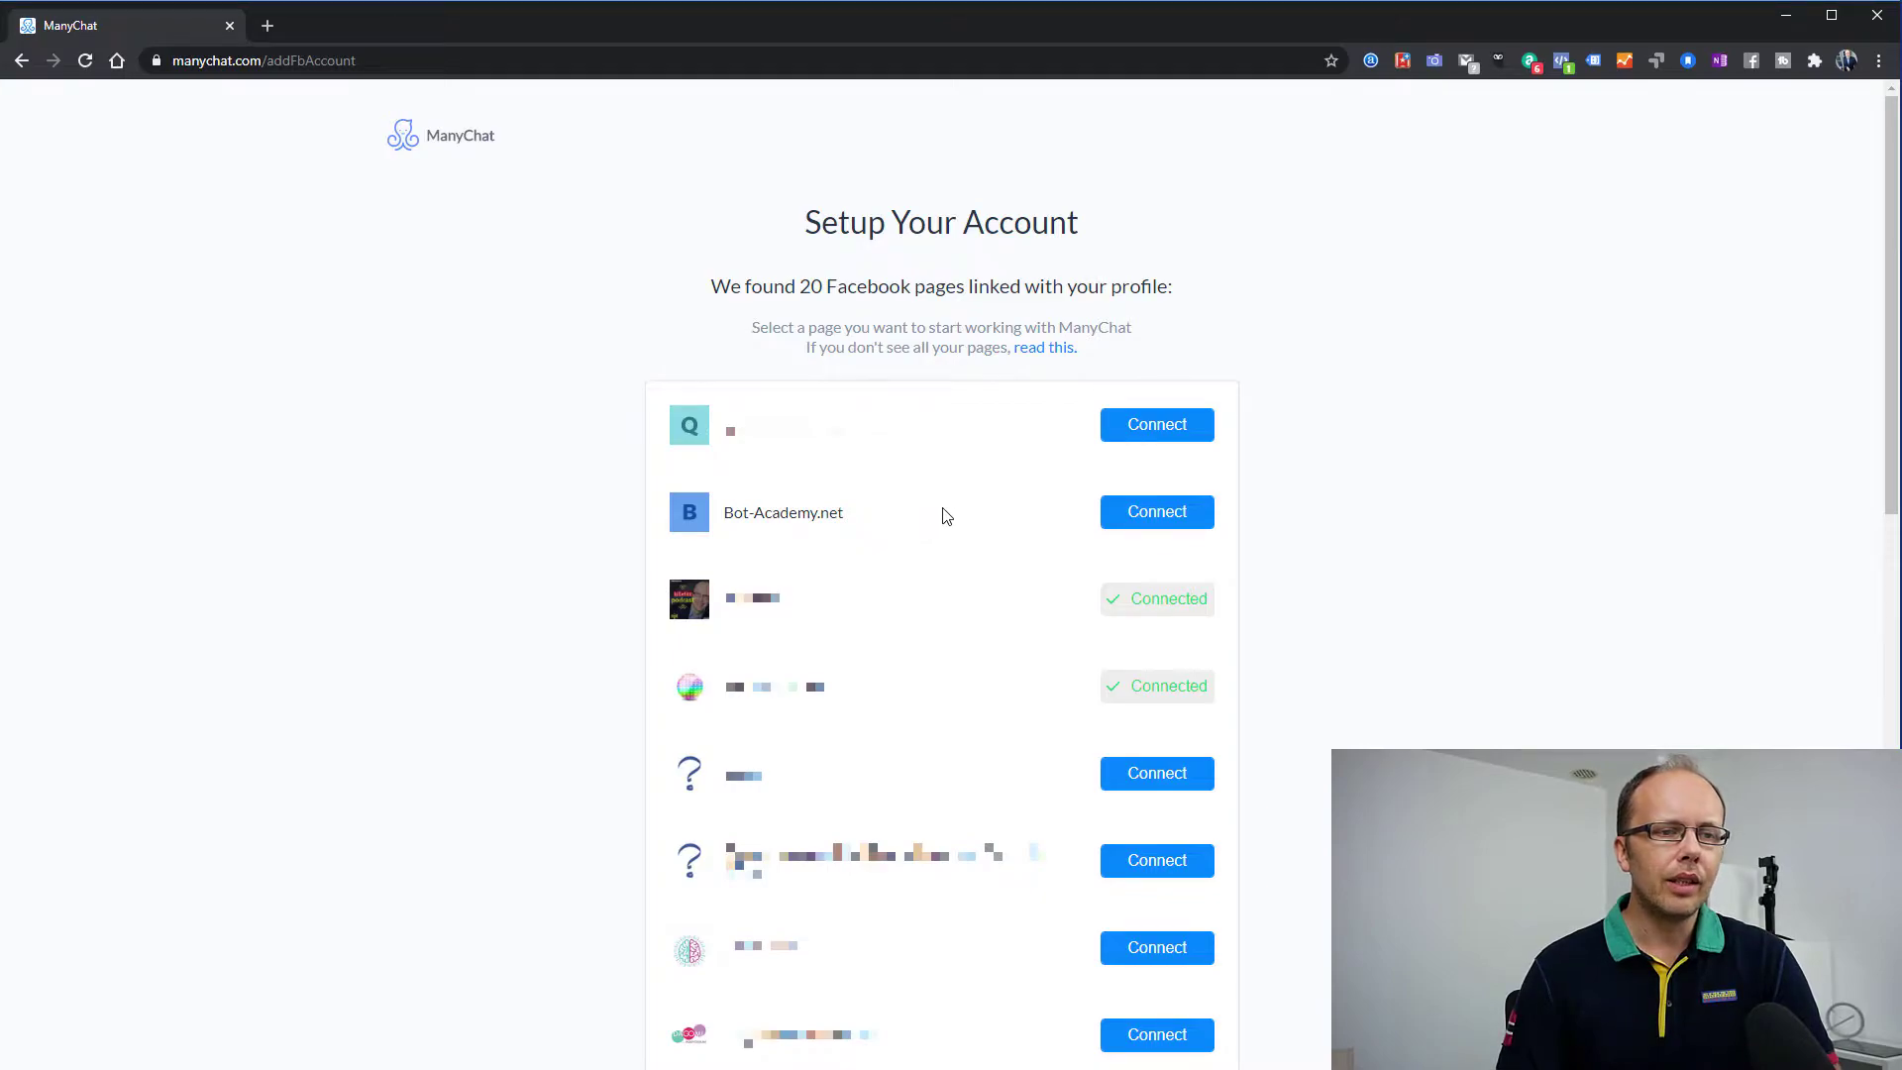
left_click_drag(847, 513, 744, 521)
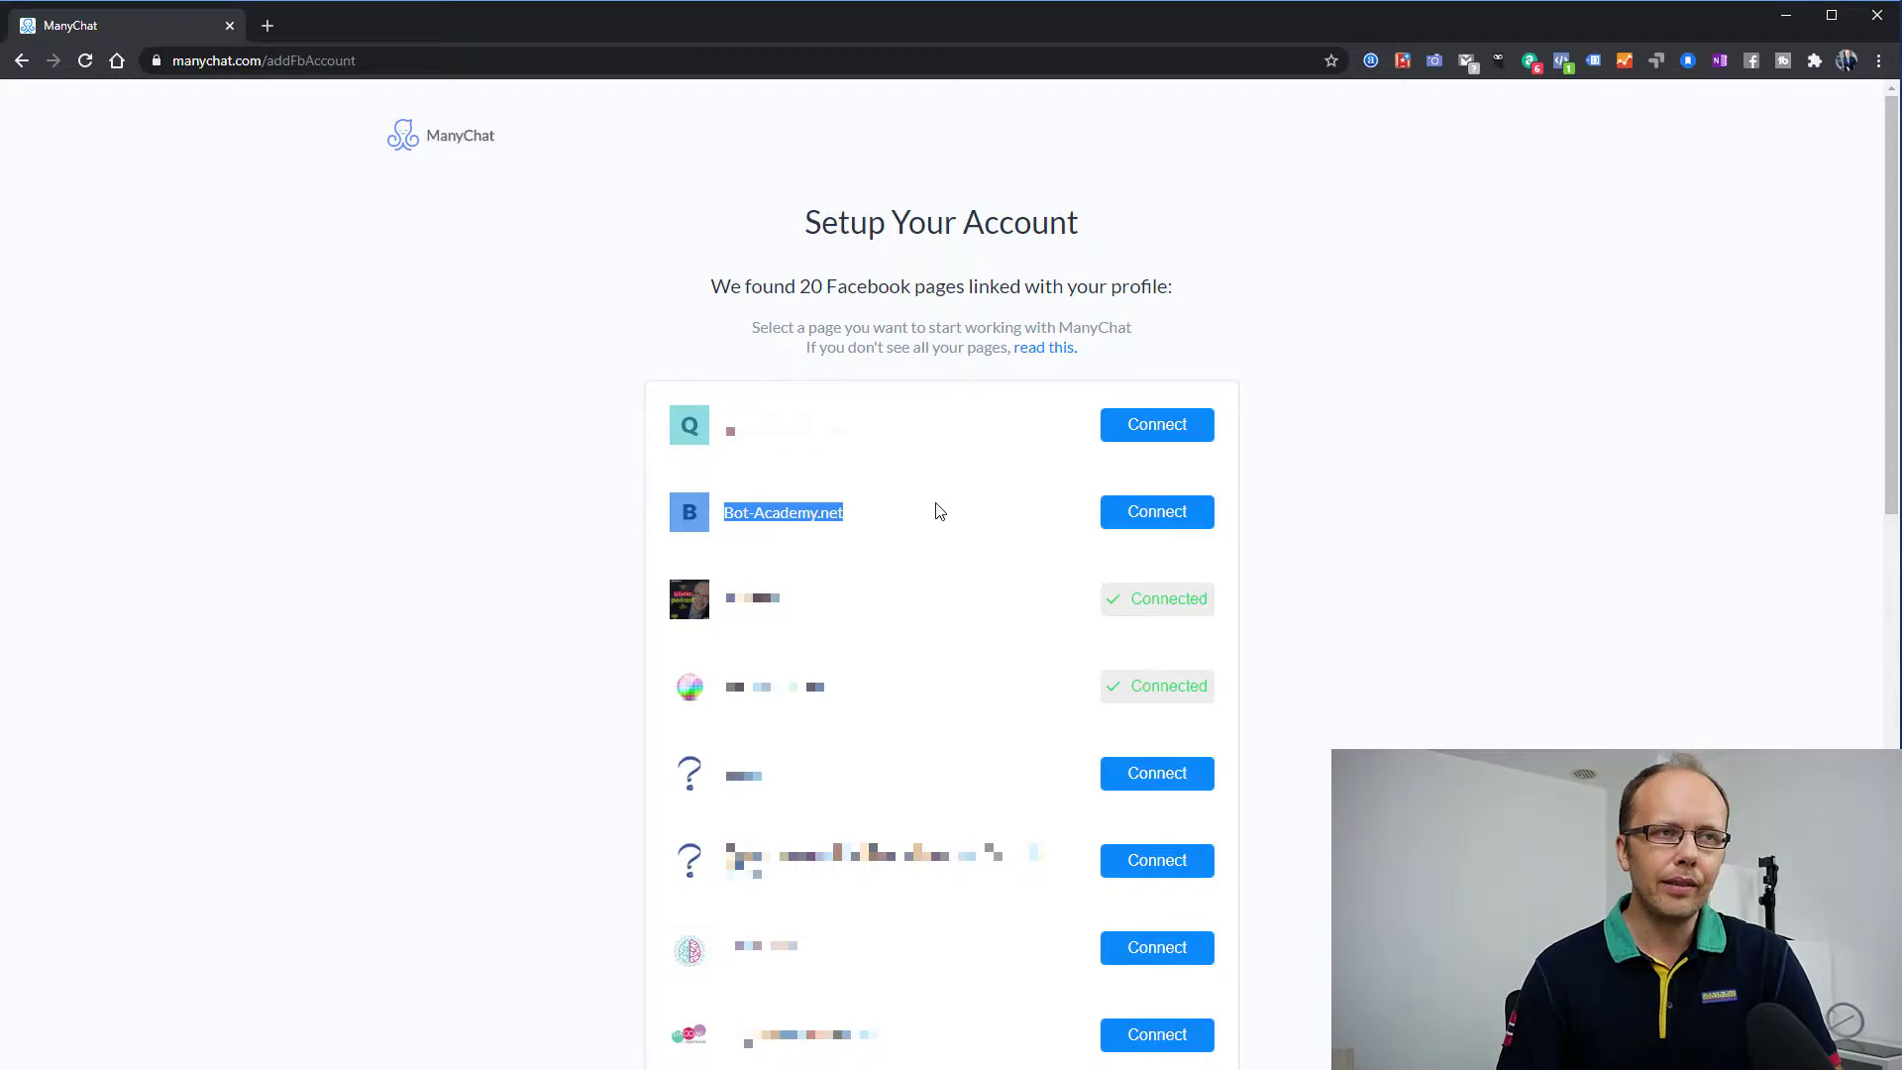
left_click(1162, 515)
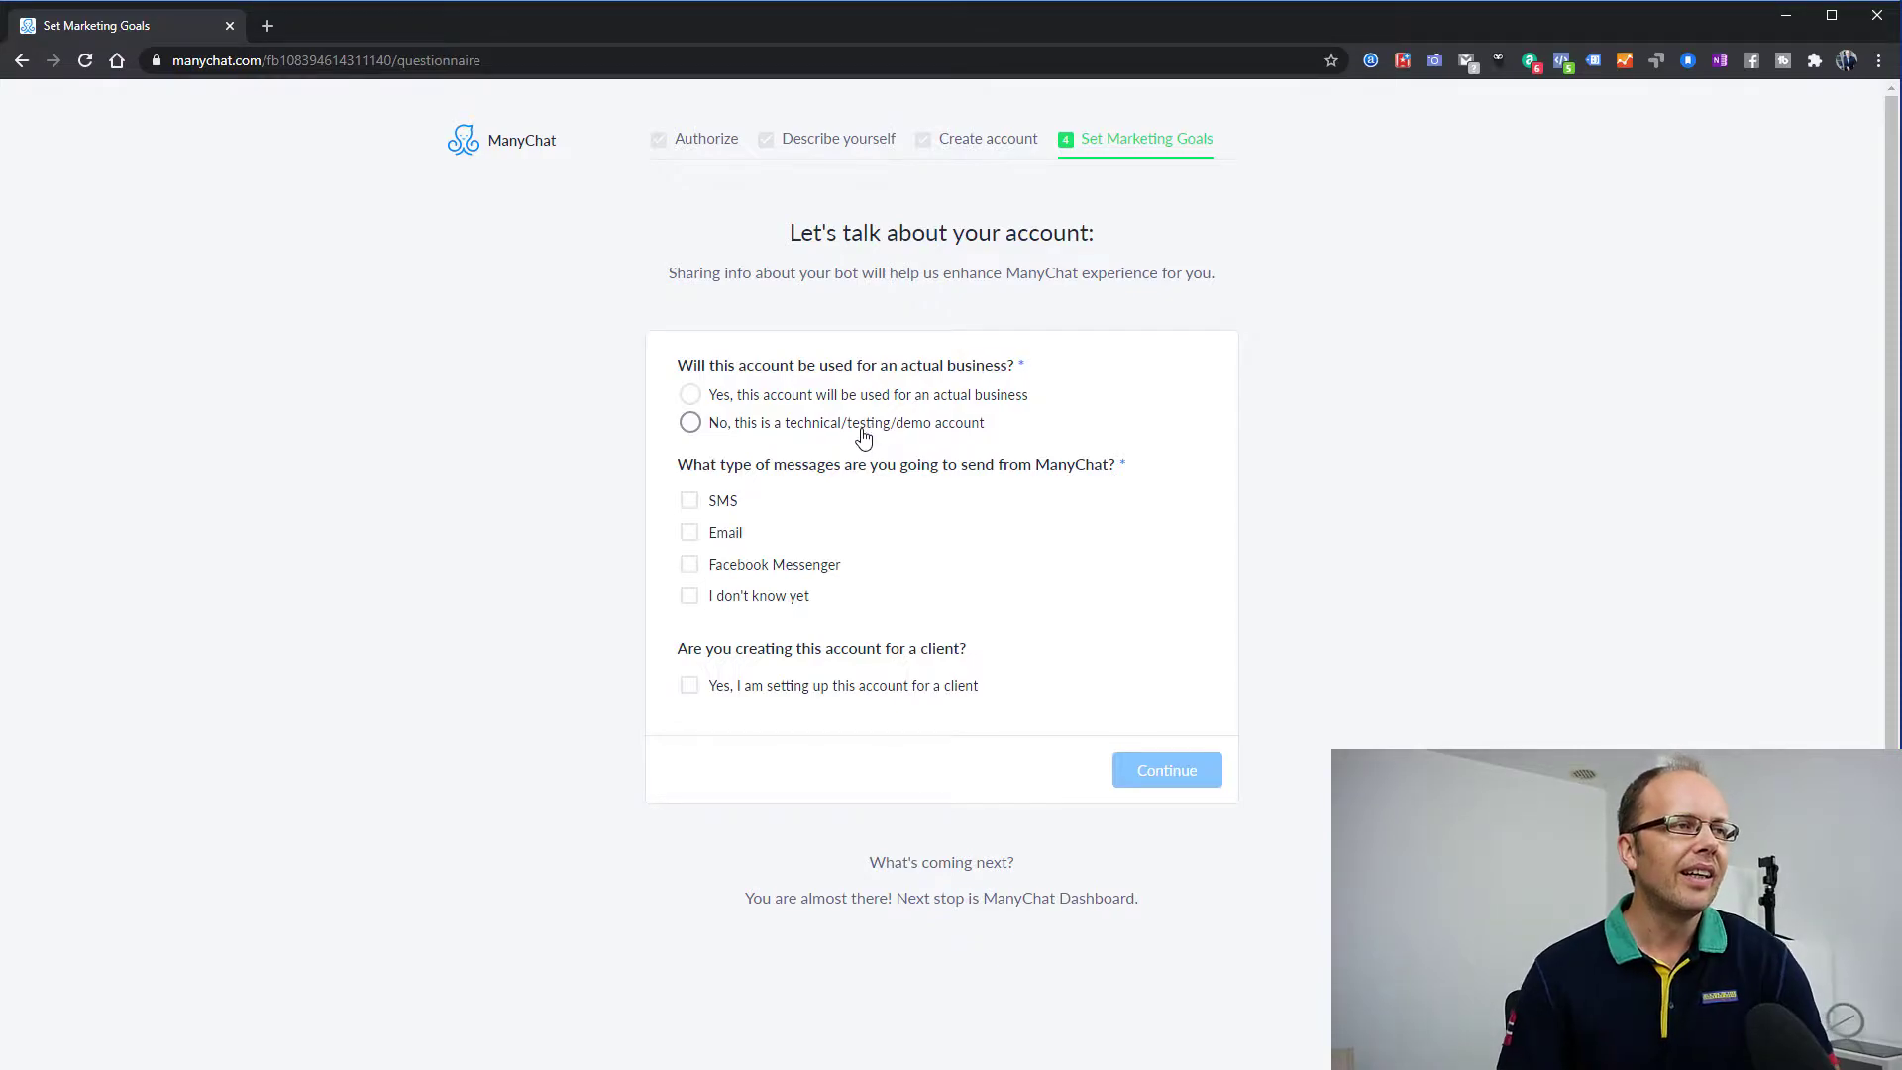
- Submit the account questionnaire as an actual business described as Personal blog, sending Email and Facebook Messenger messages
left_click(752, 398)
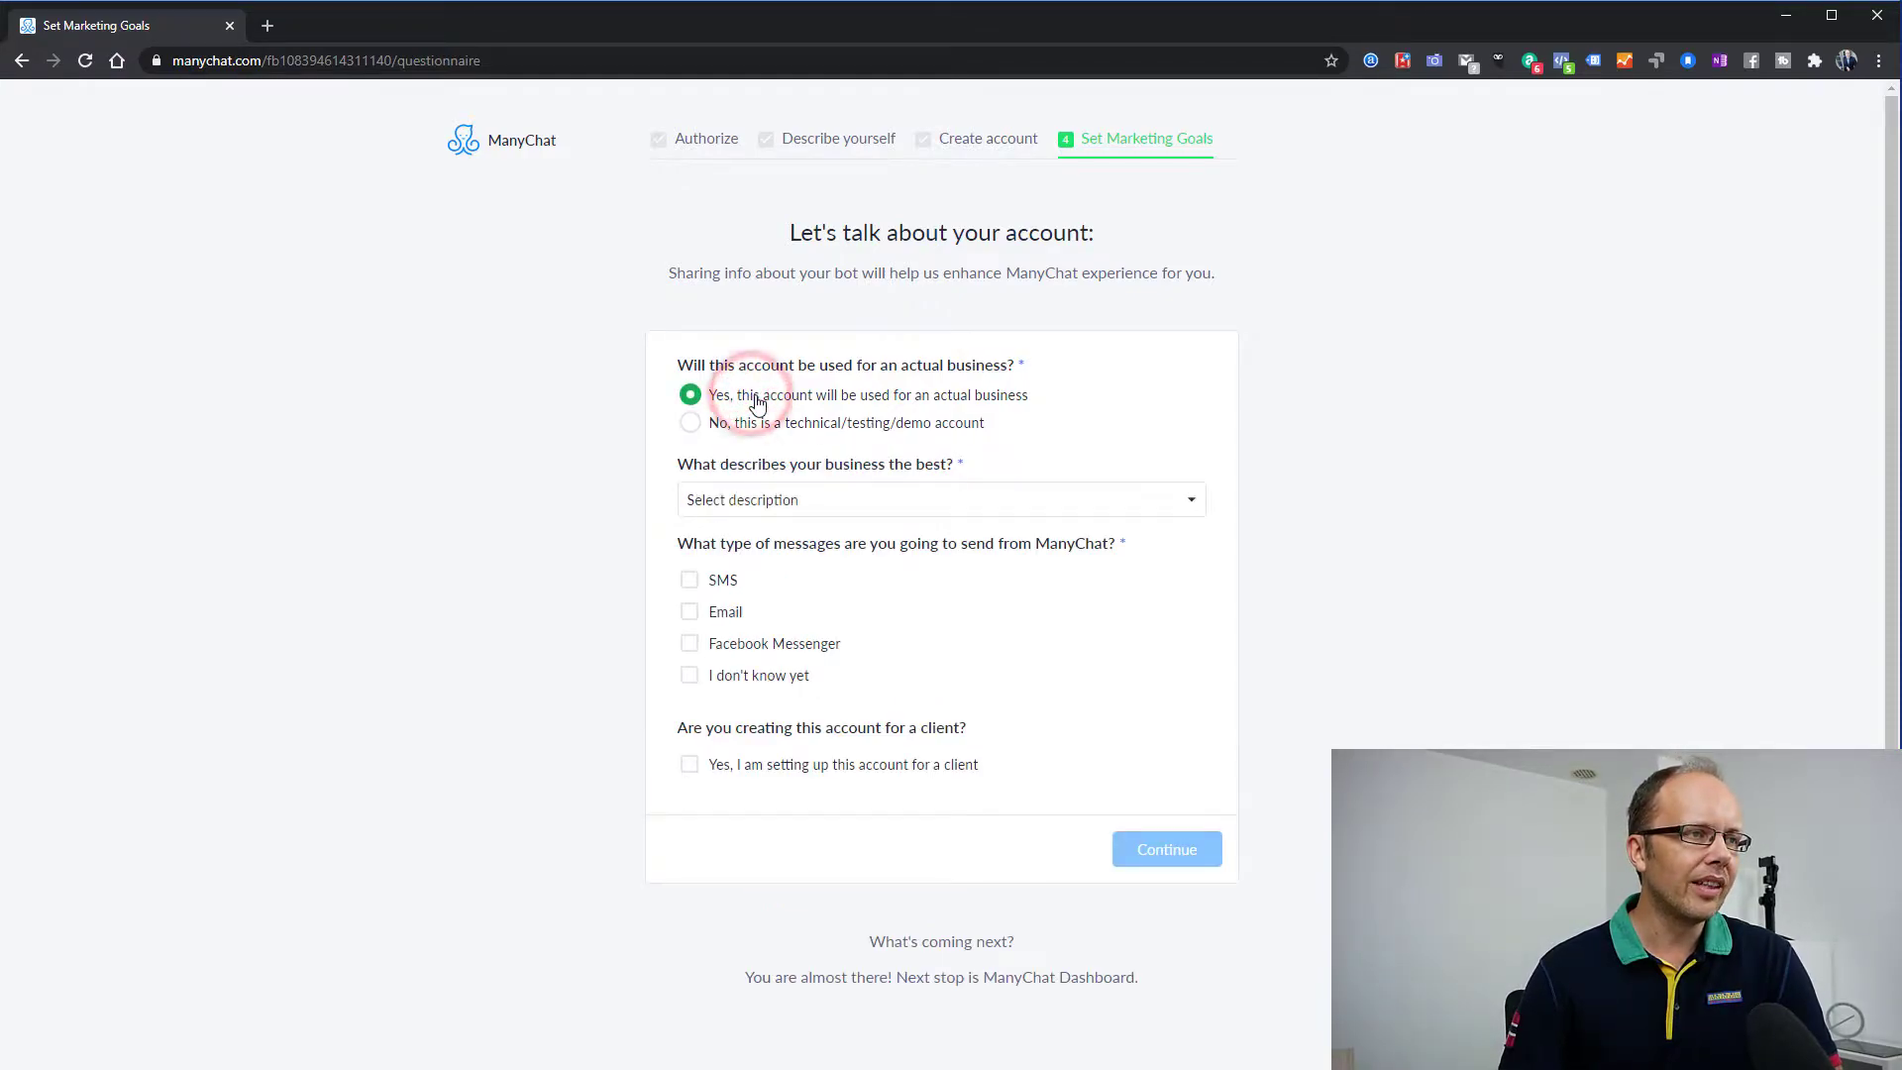
left_click(912, 499)
left_click(783, 688)
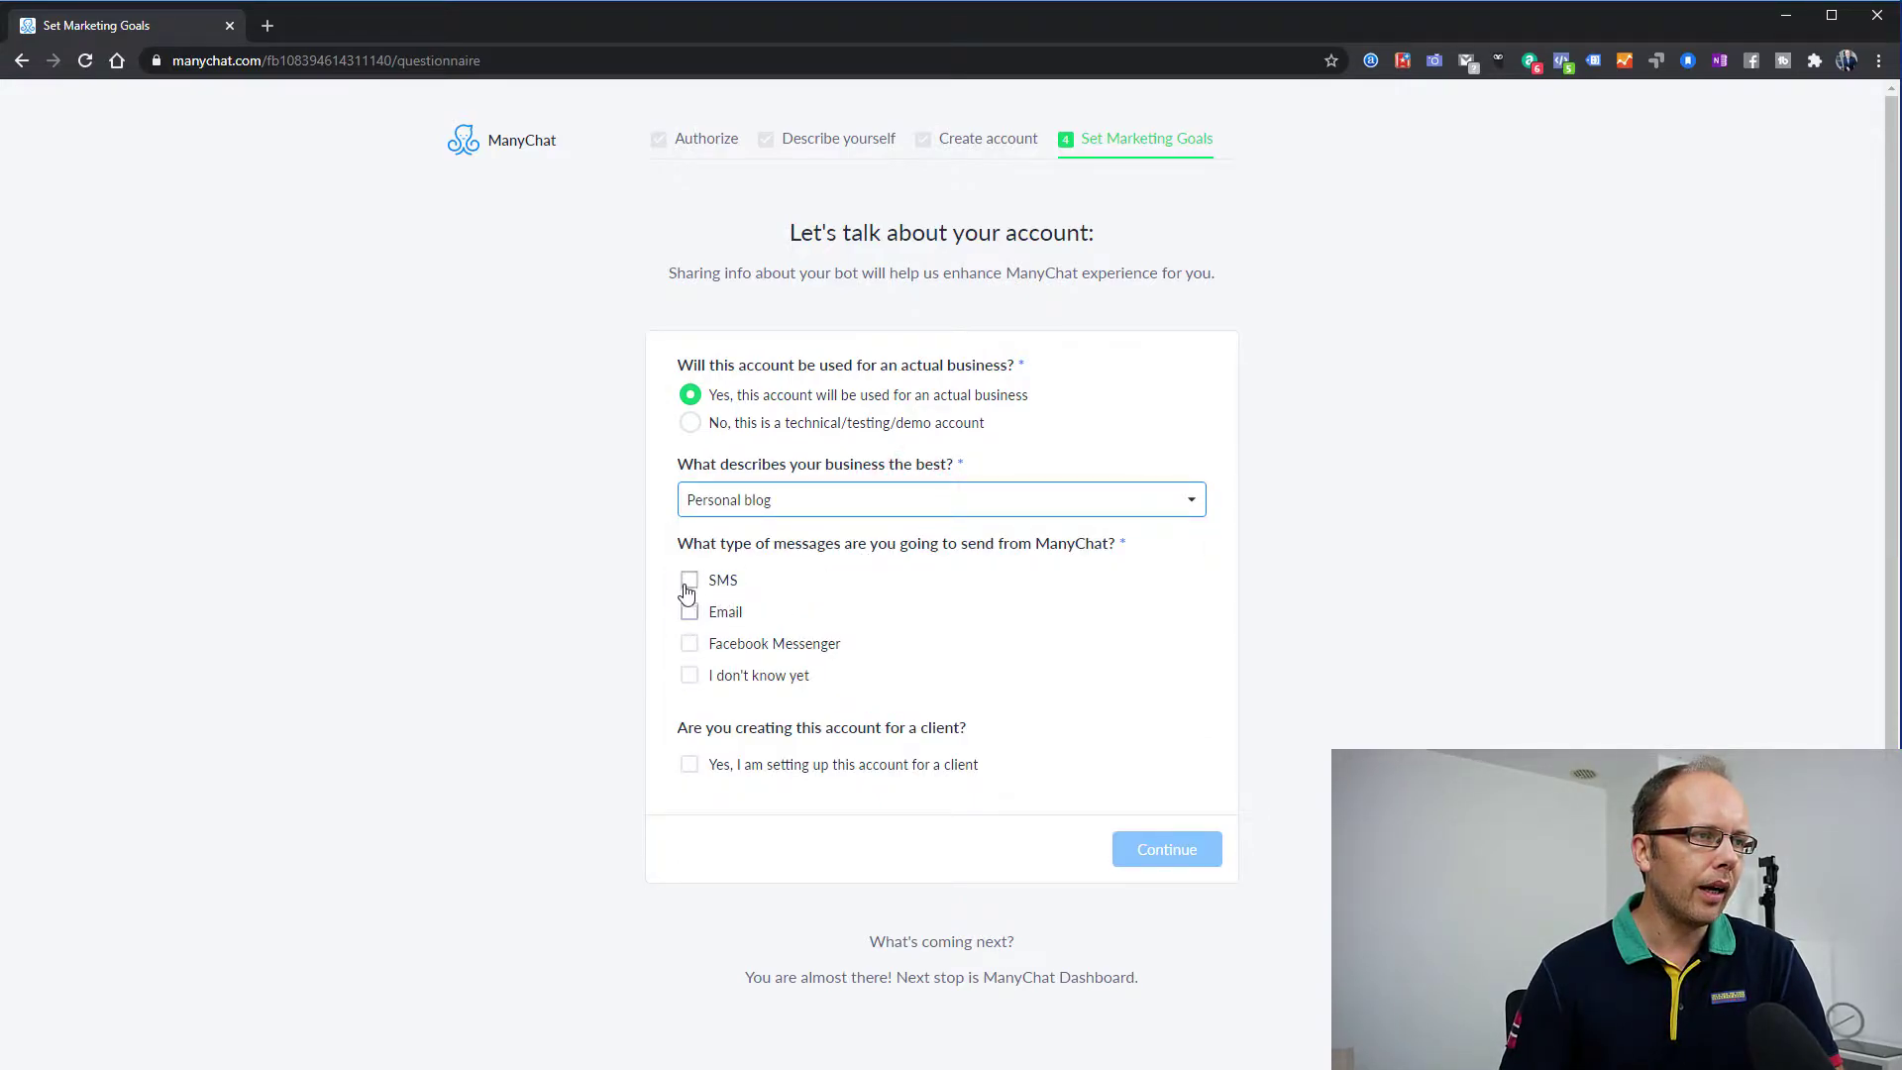
left_click(688, 644)
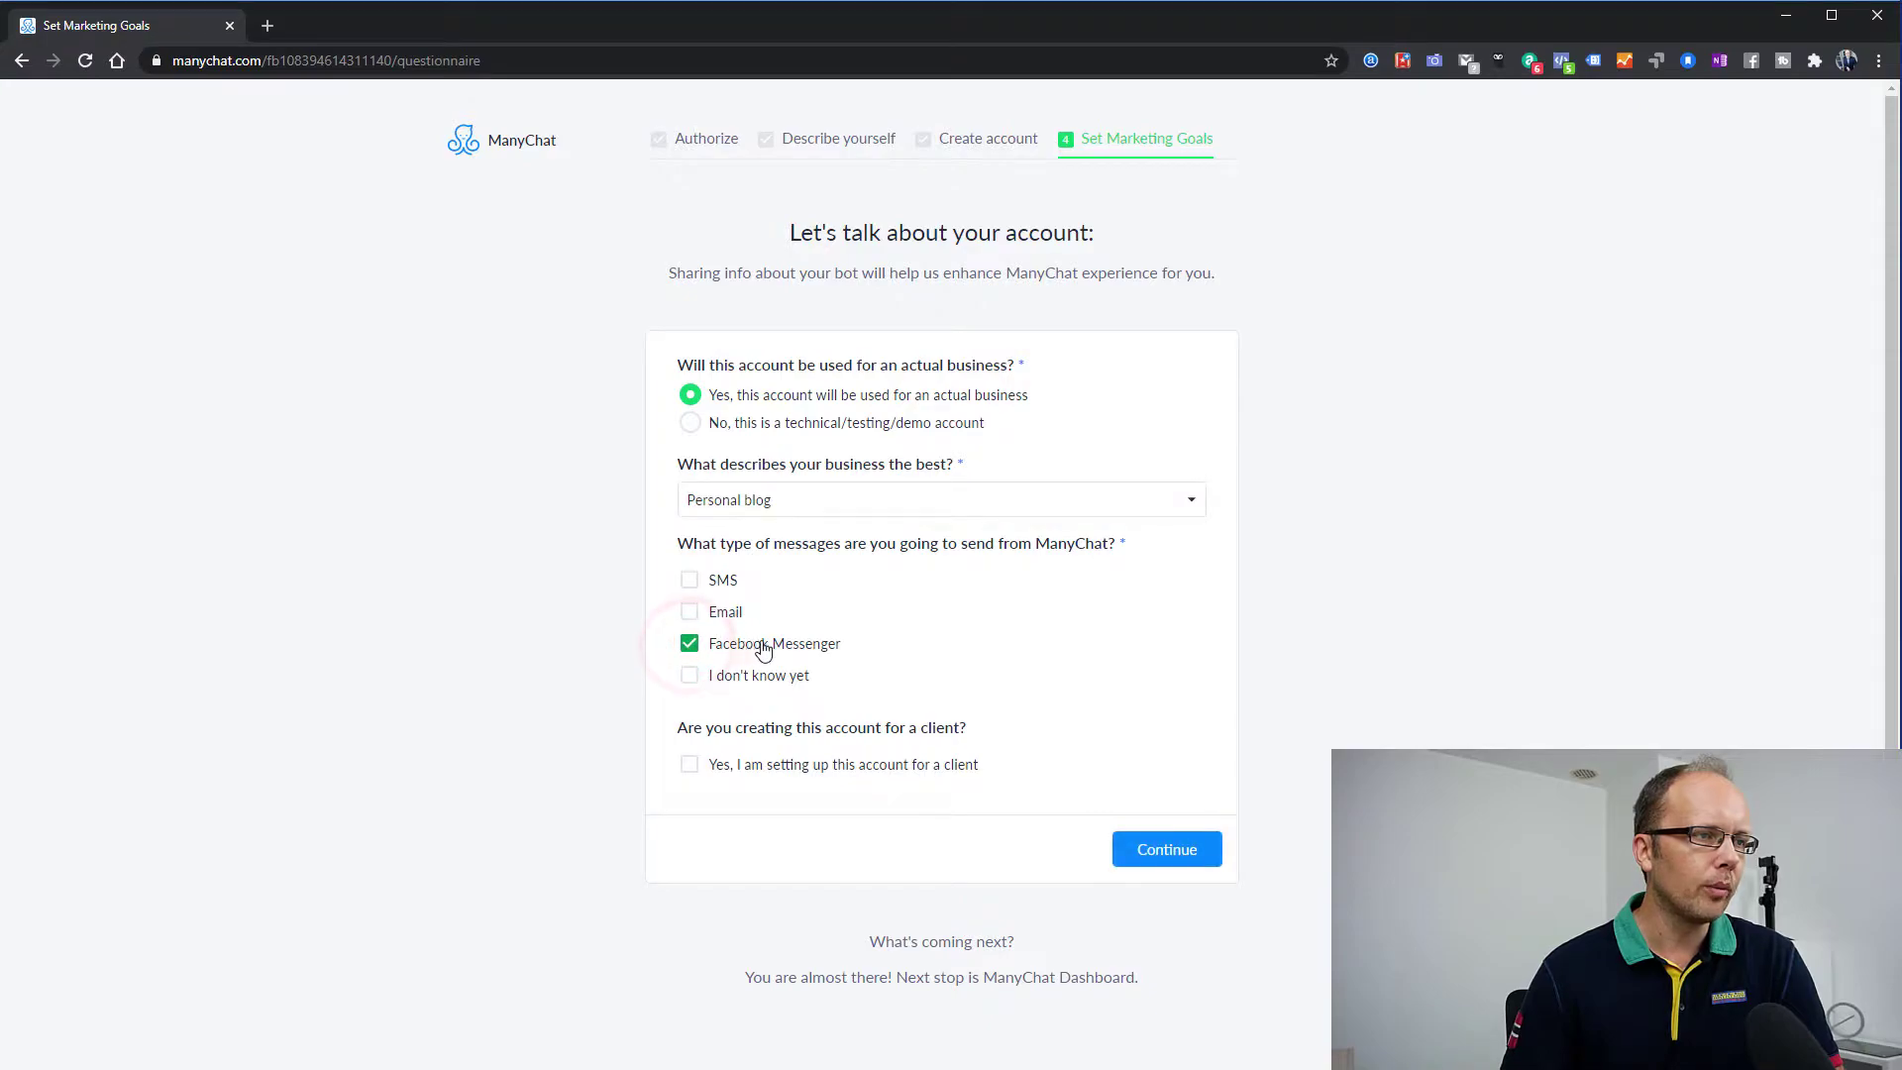
left_click(689, 611)
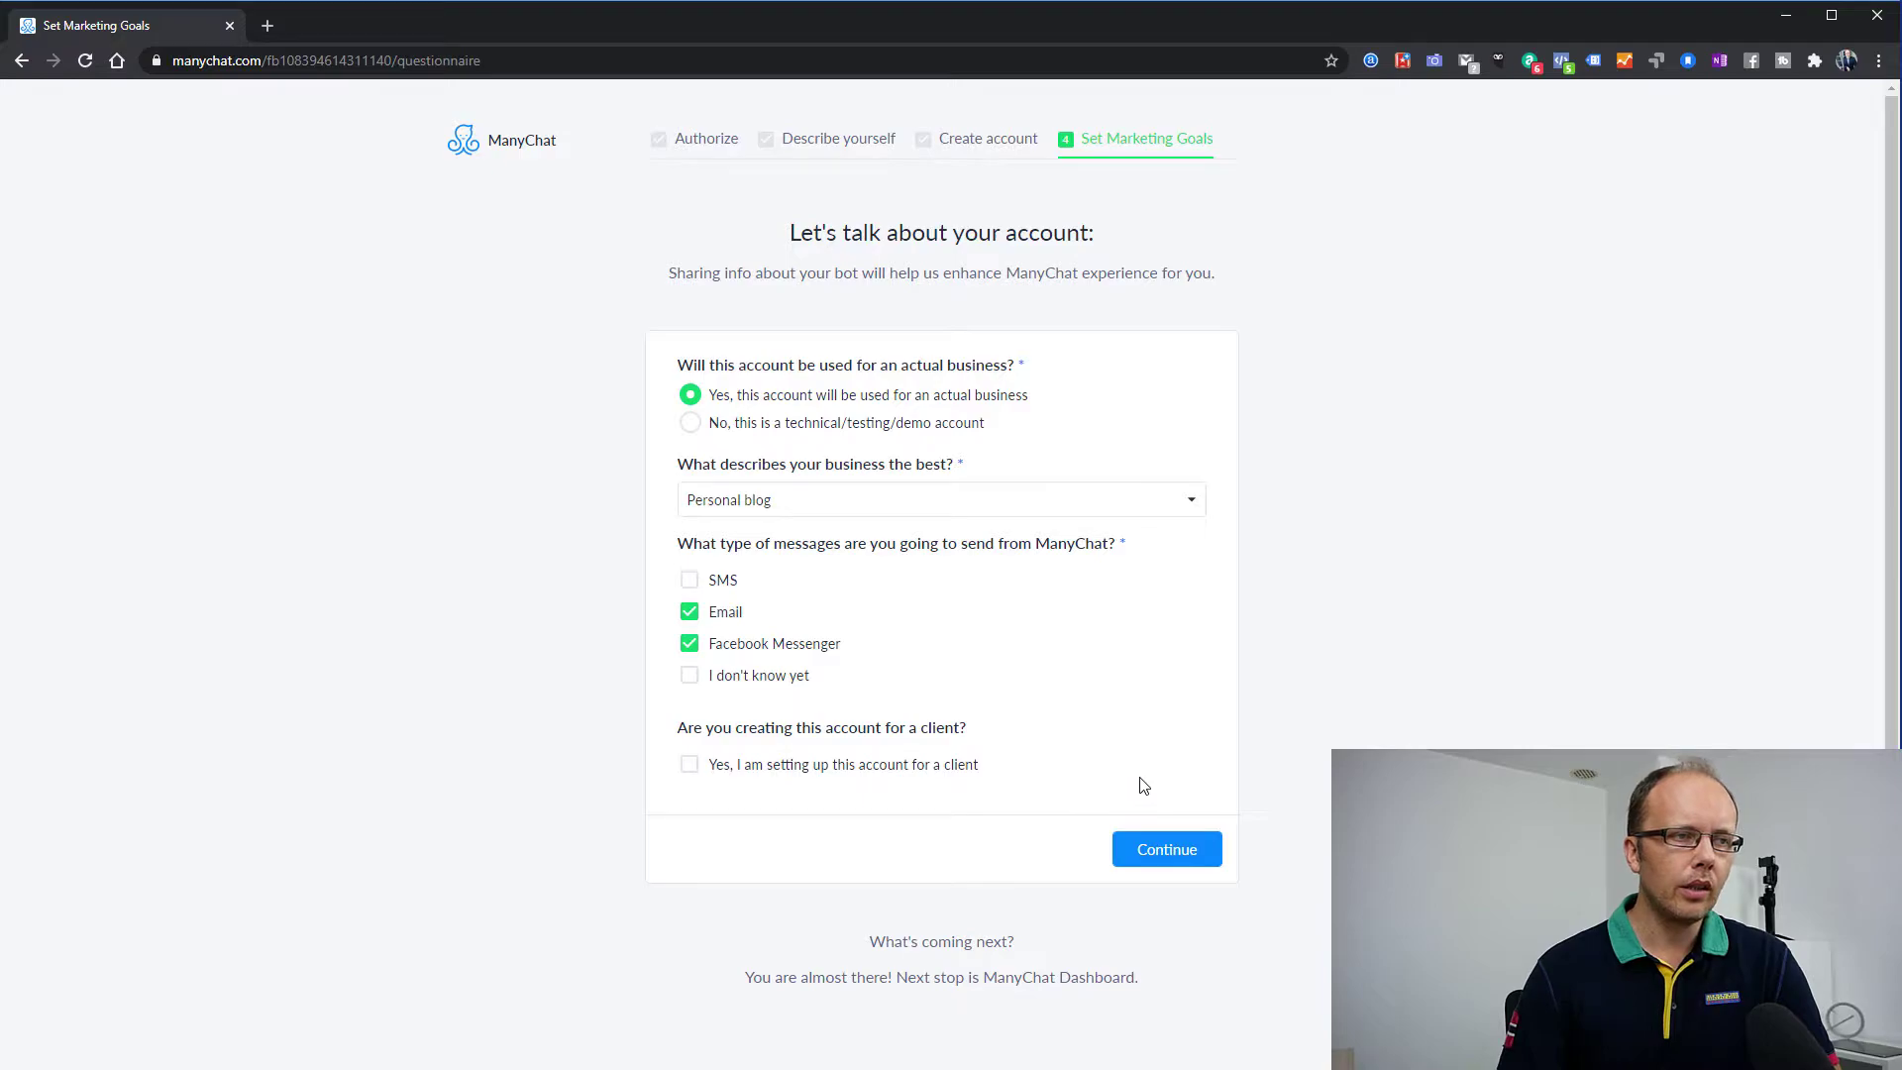
left_click(1171, 852)
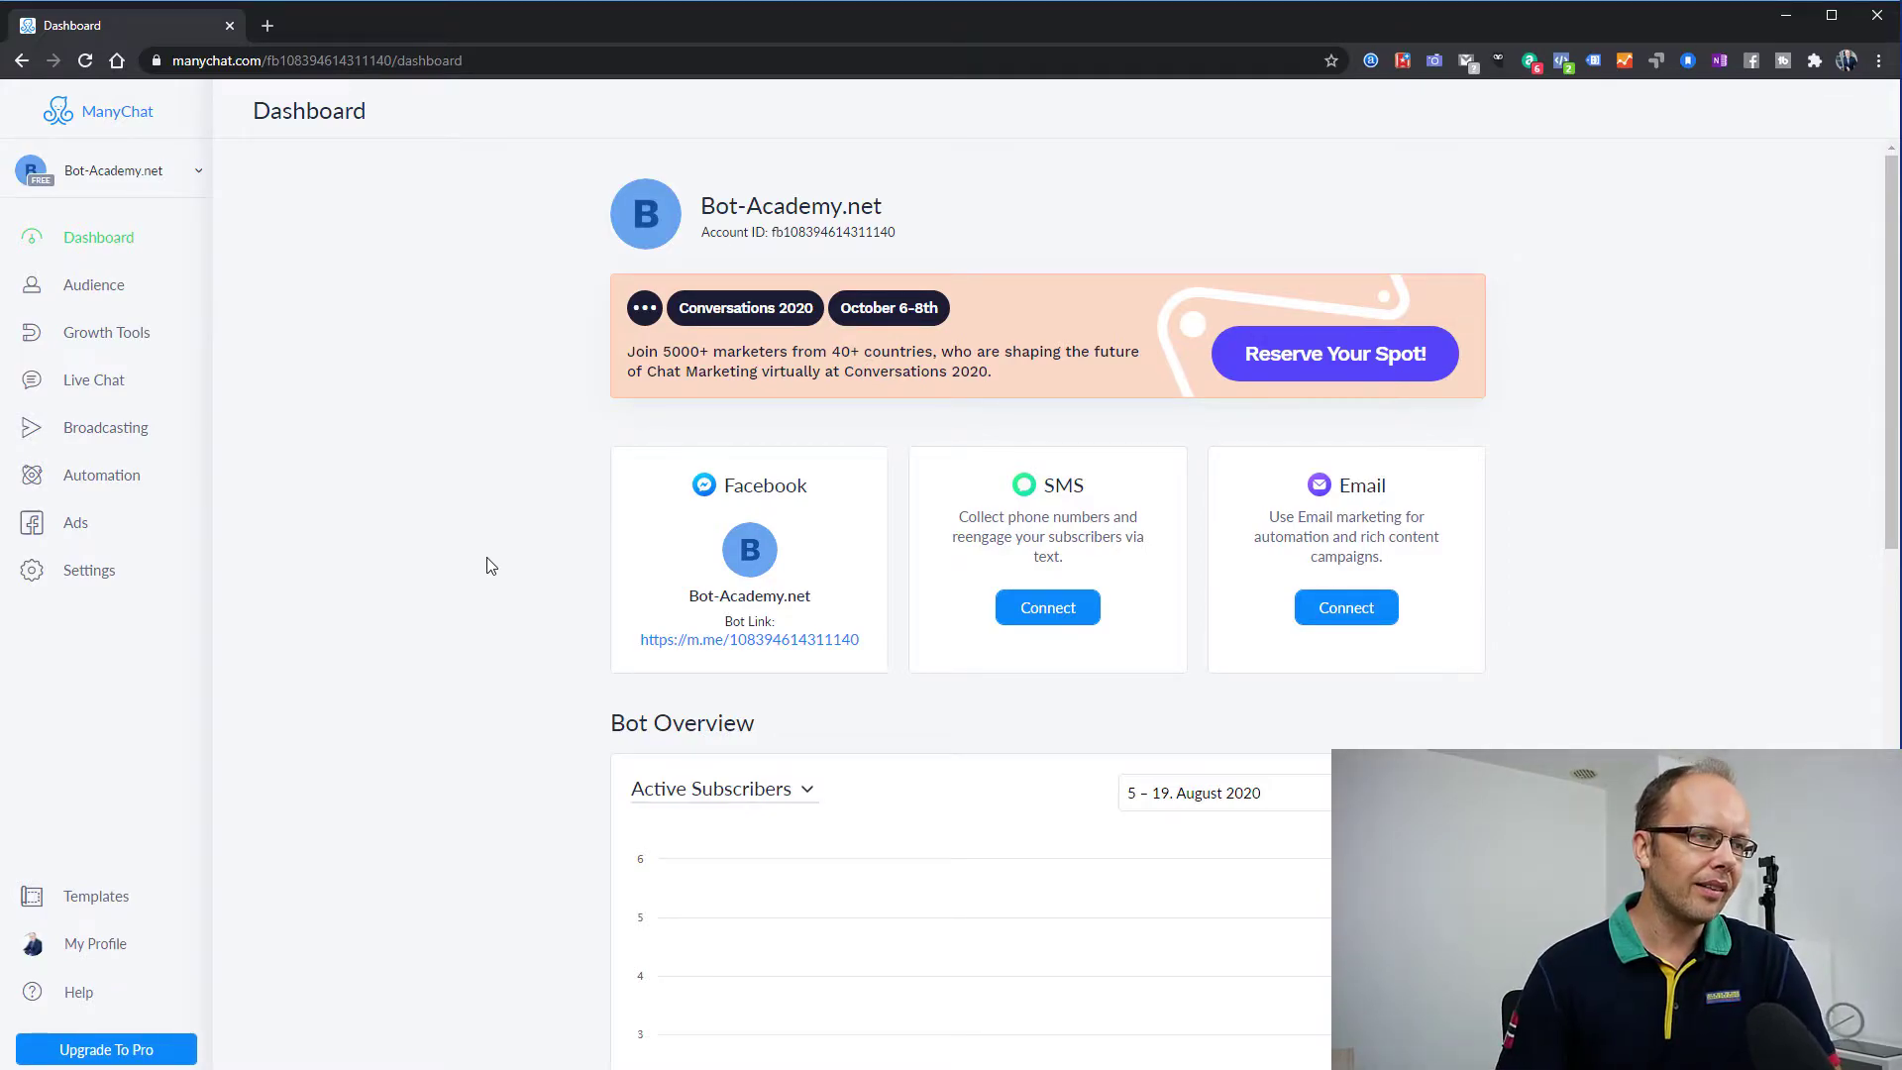
- Examine the new account's dashboard: the subscriber chart, the active subscriber, language and gender statistics, and the content overview
scroll(487, 557, "down", 4)
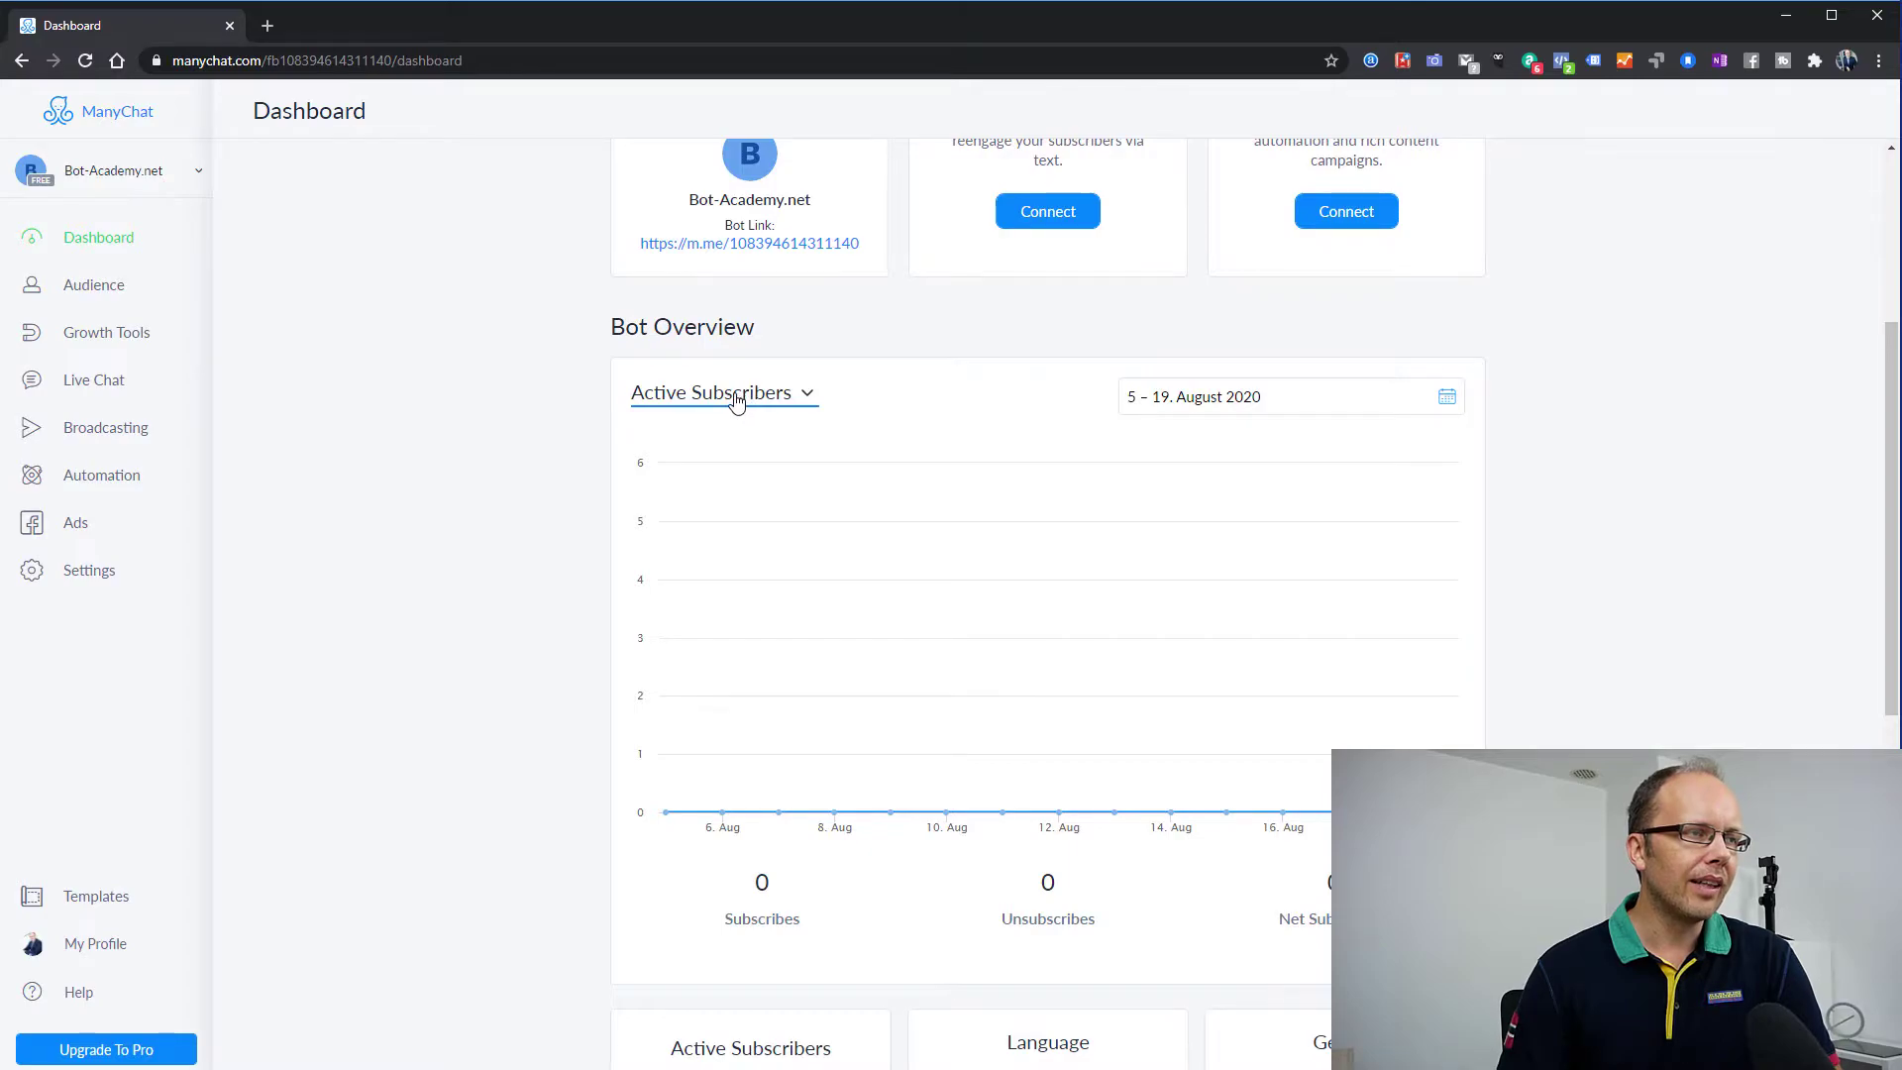
mouse_move(717, 751)
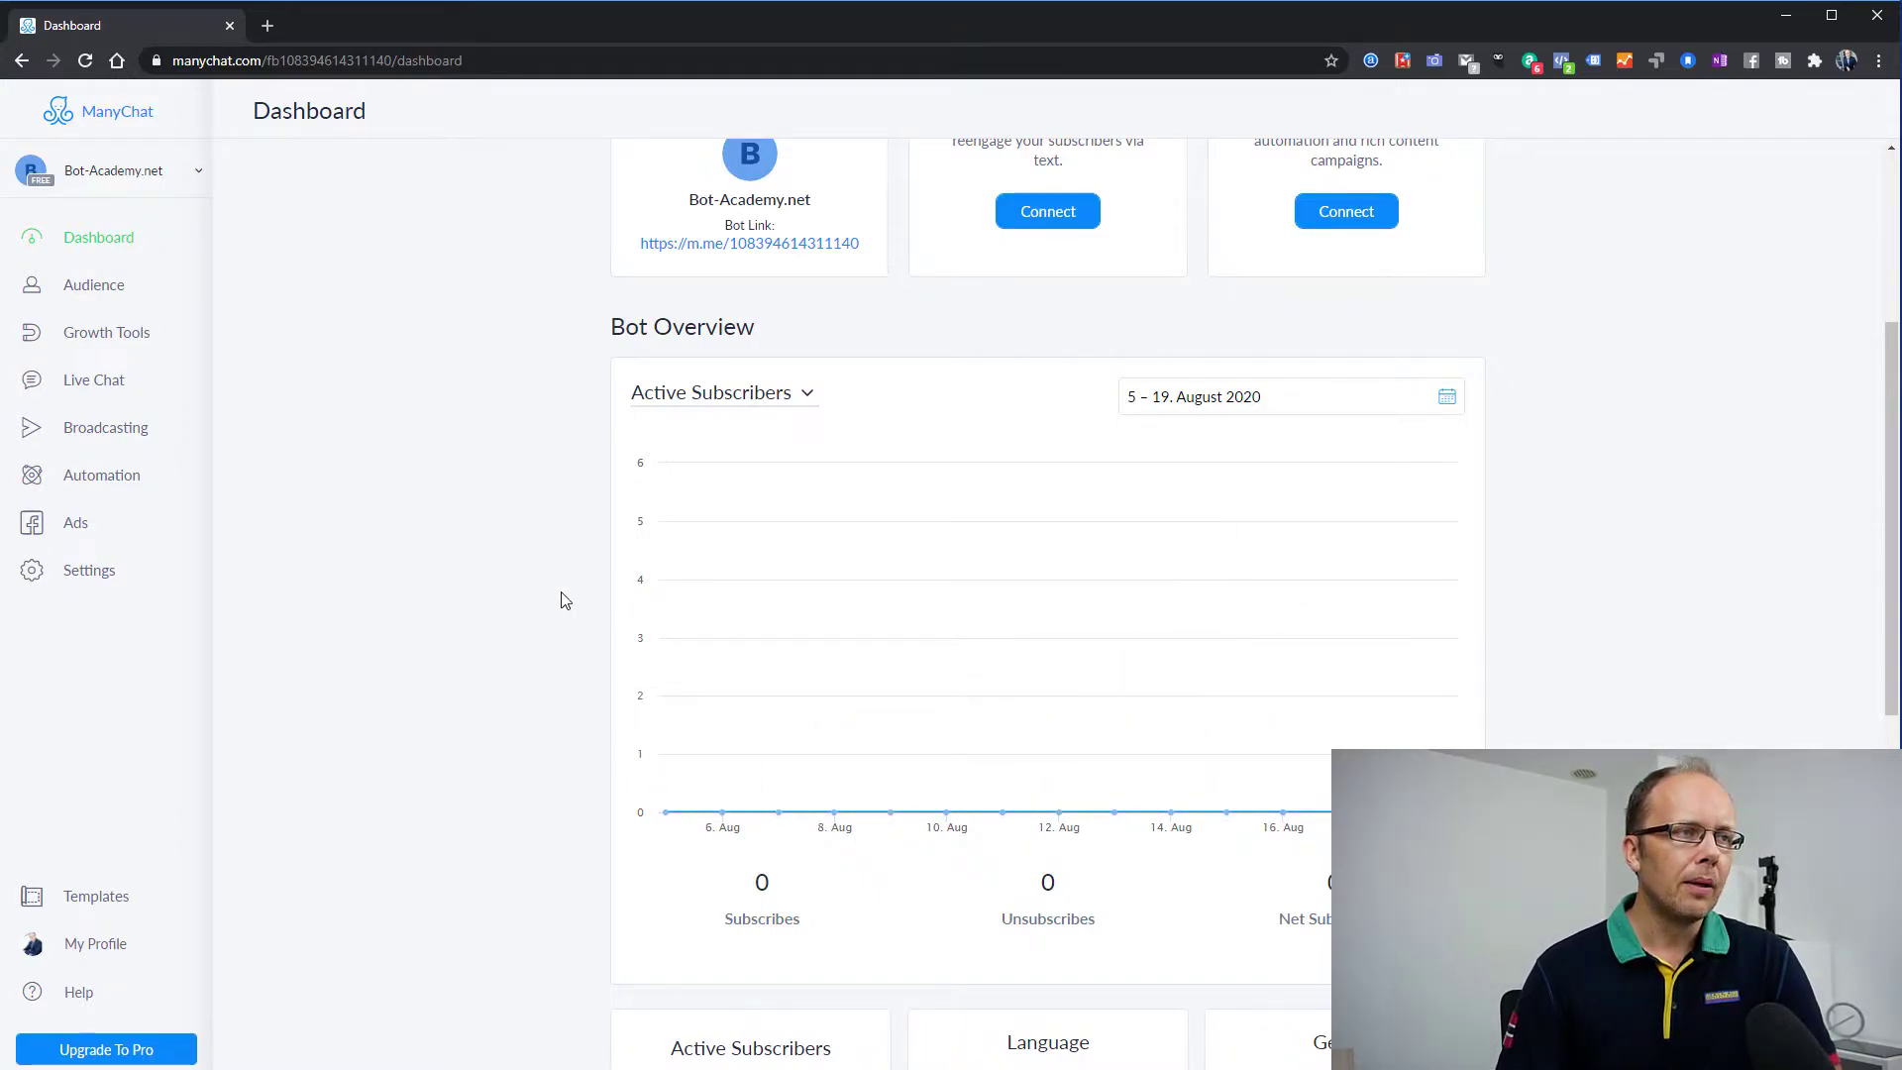
scroll(561, 600, "down", 1)
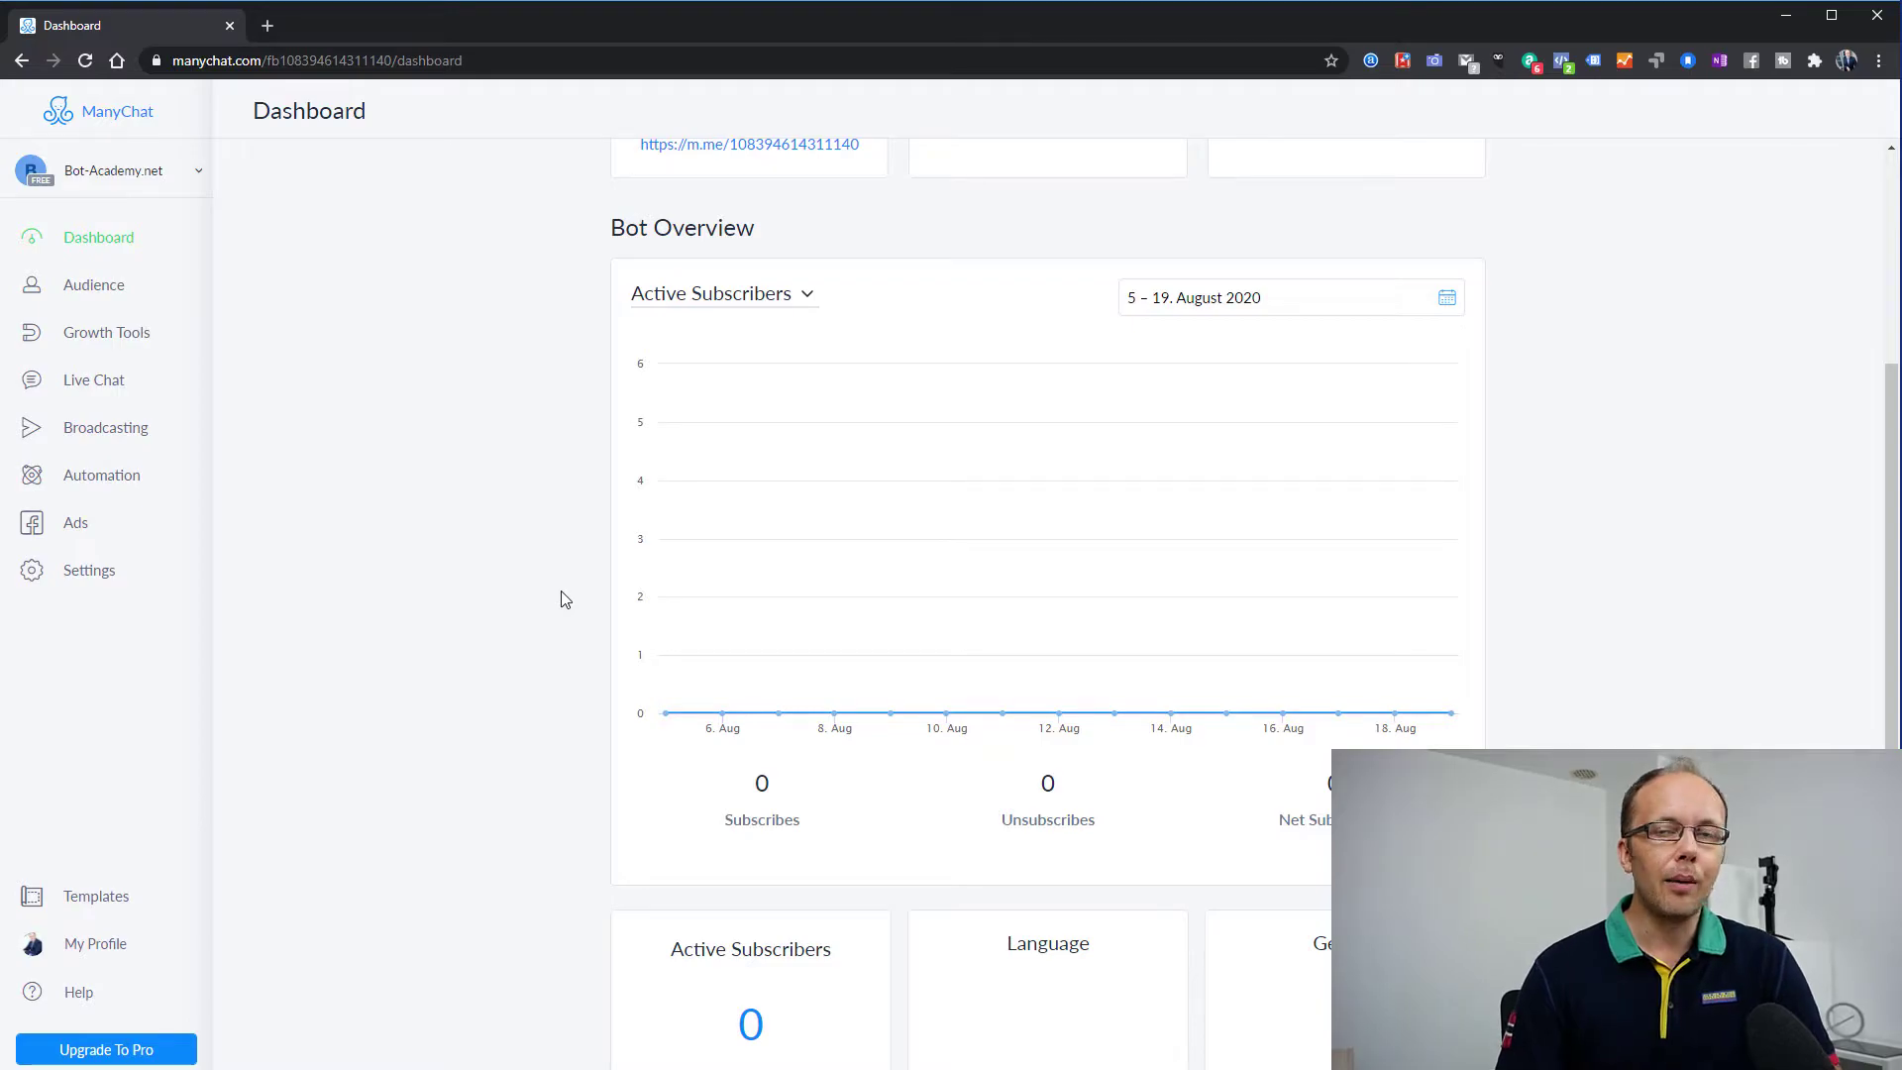
scroll(561, 599, "down", 2)
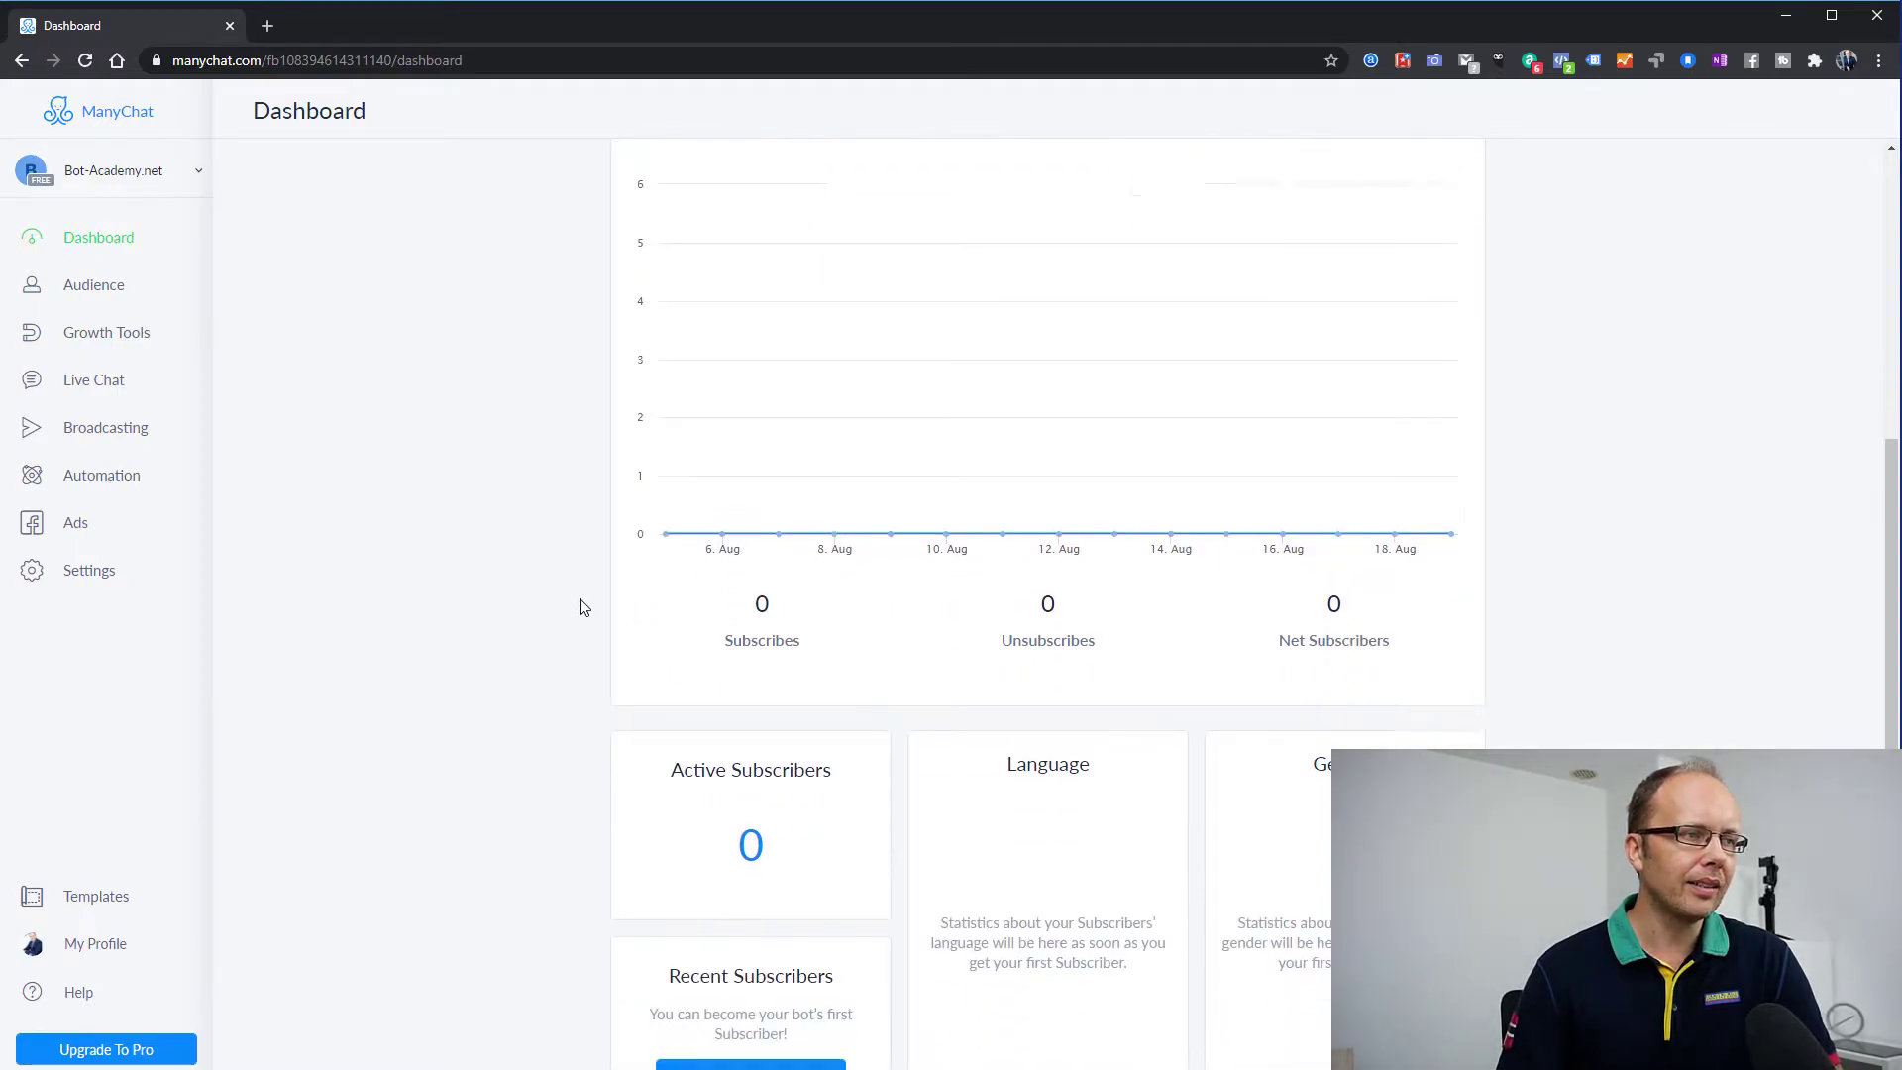
scroll(583, 607, "down", 2)
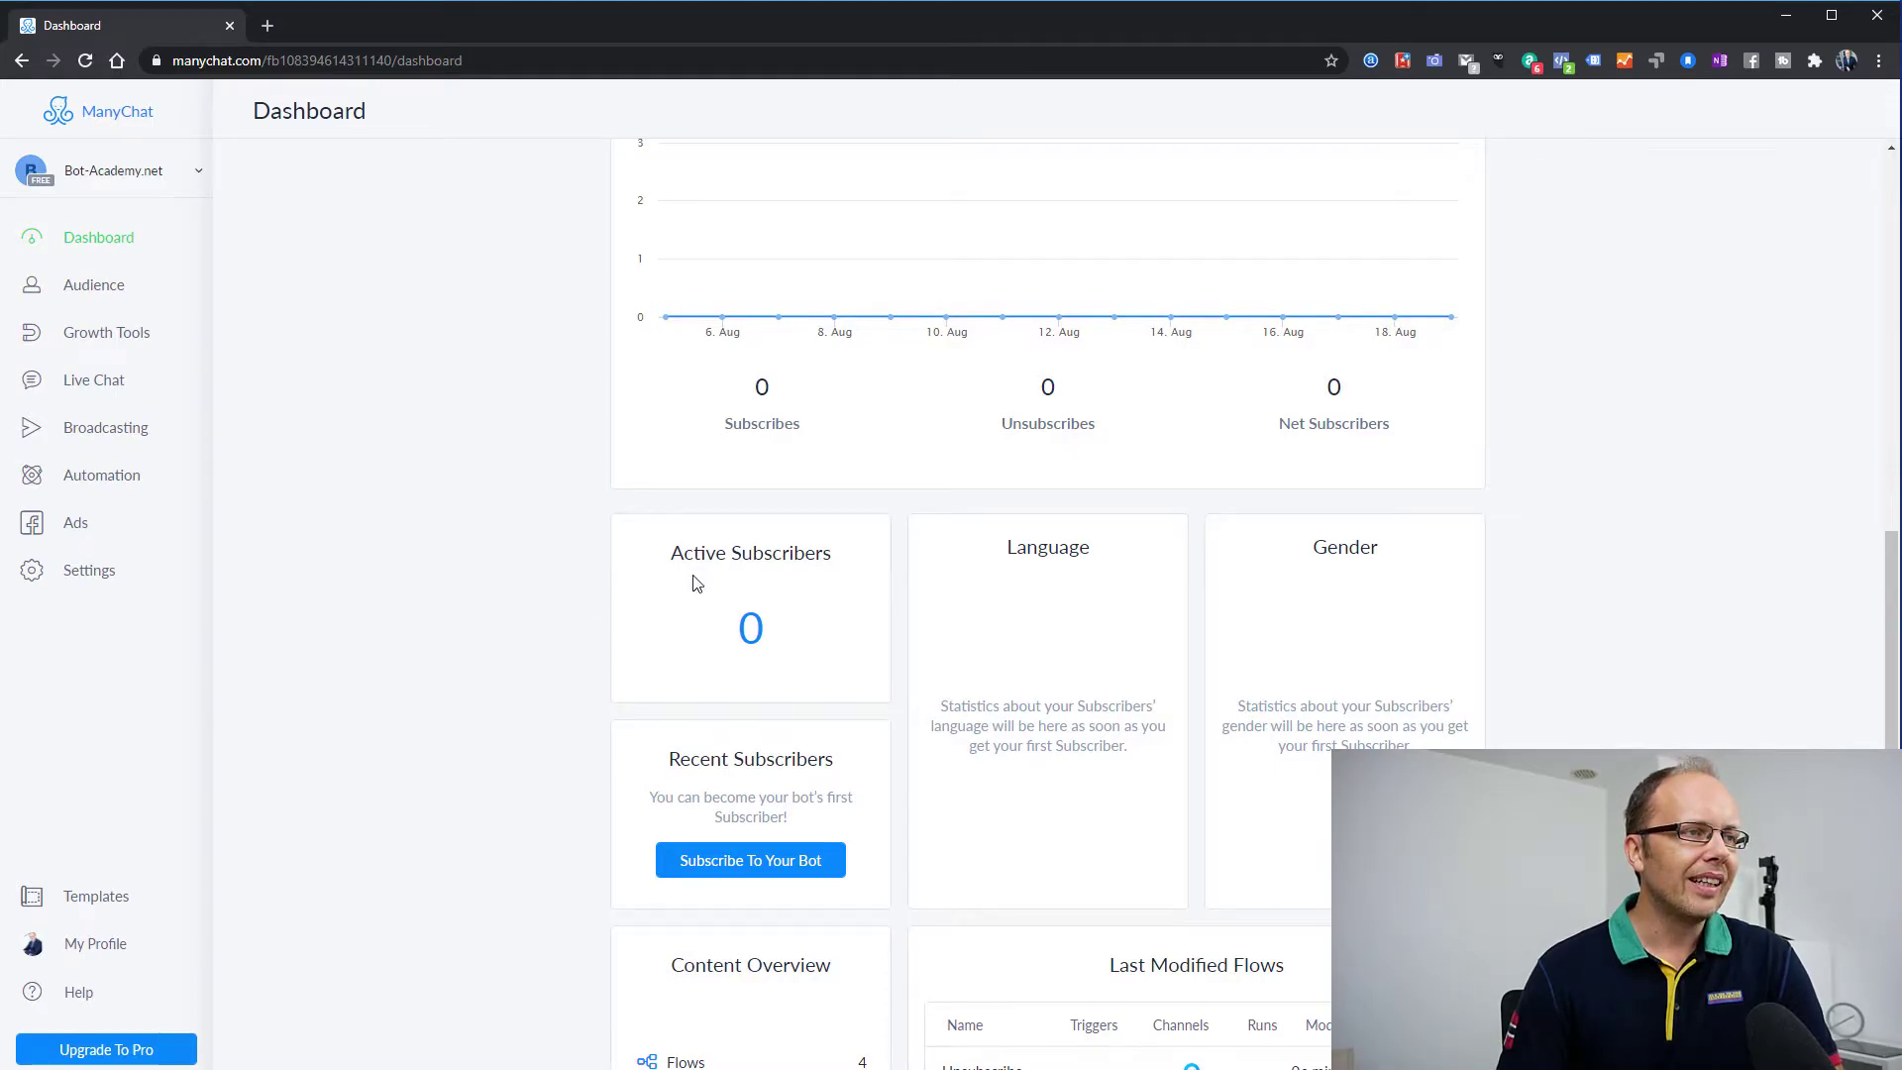
left_click_drag(673, 554, 804, 554)
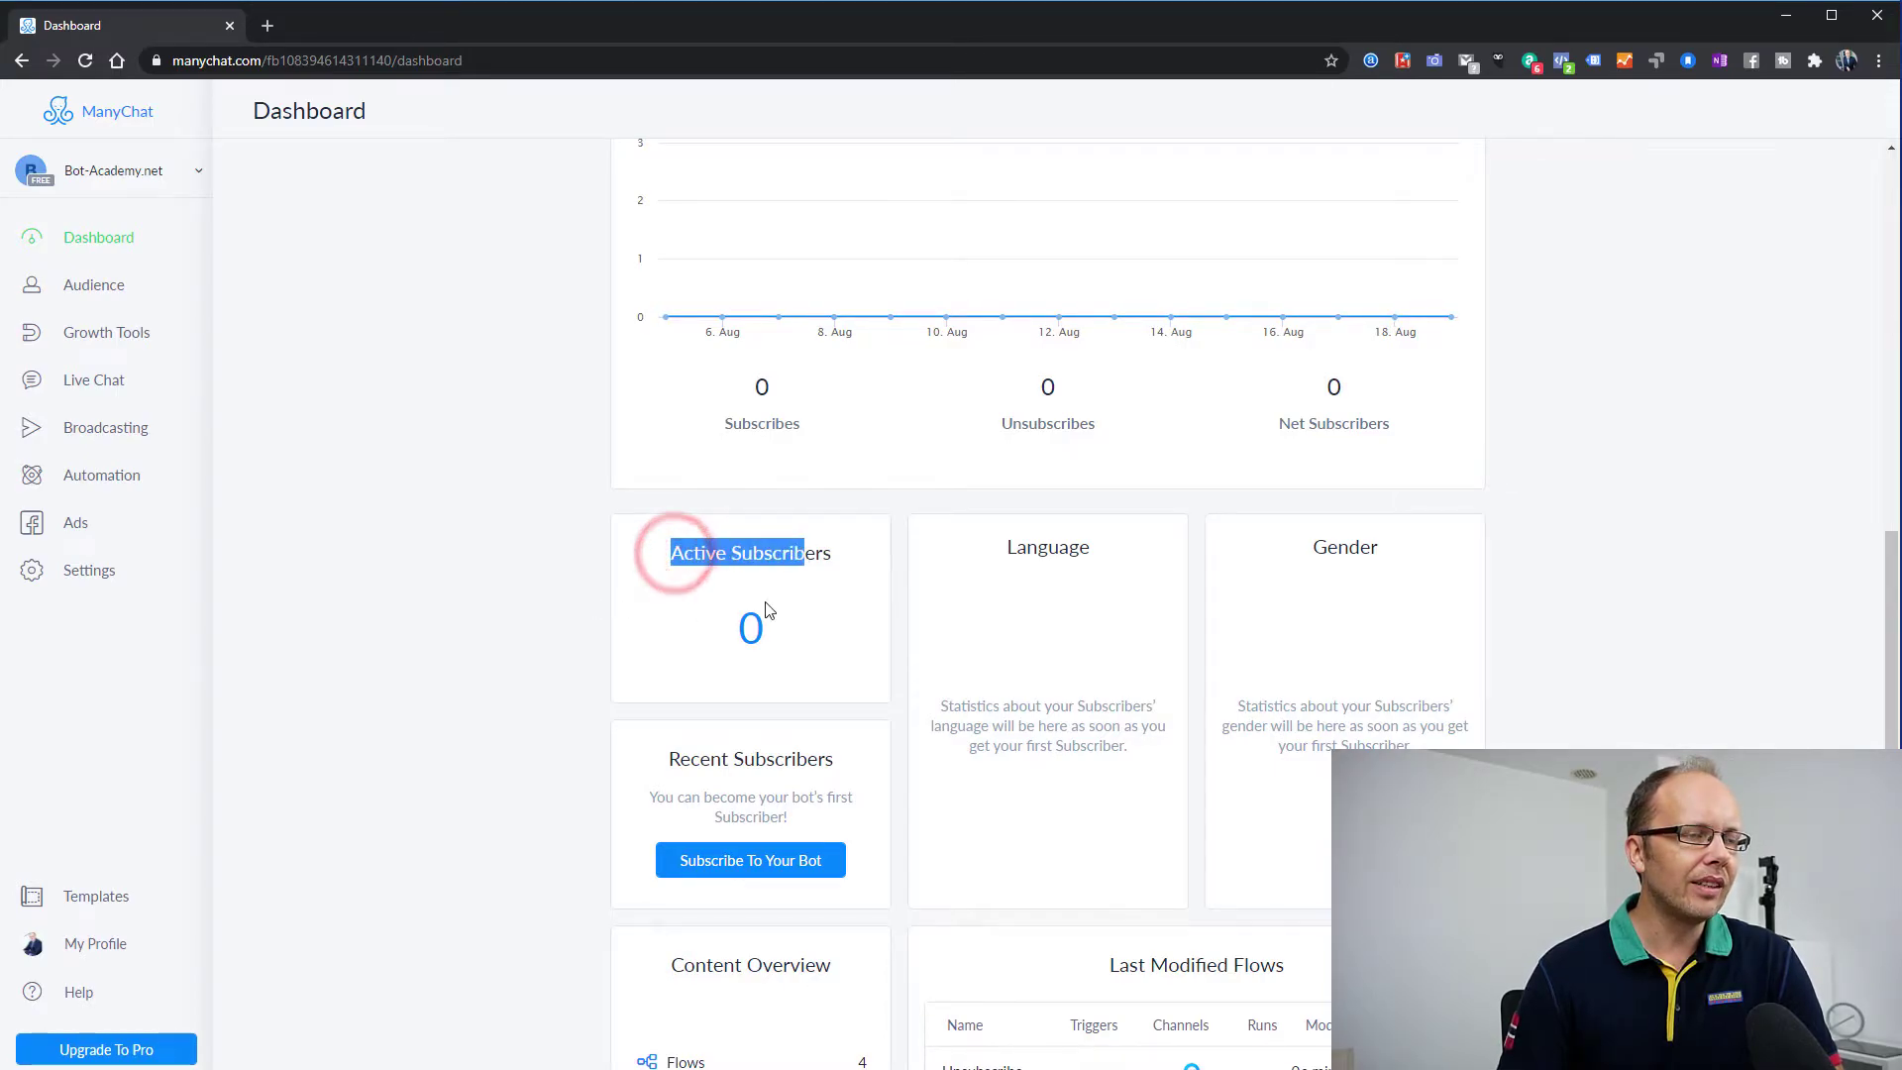
left_click_drag(1008, 548, 1094, 555)
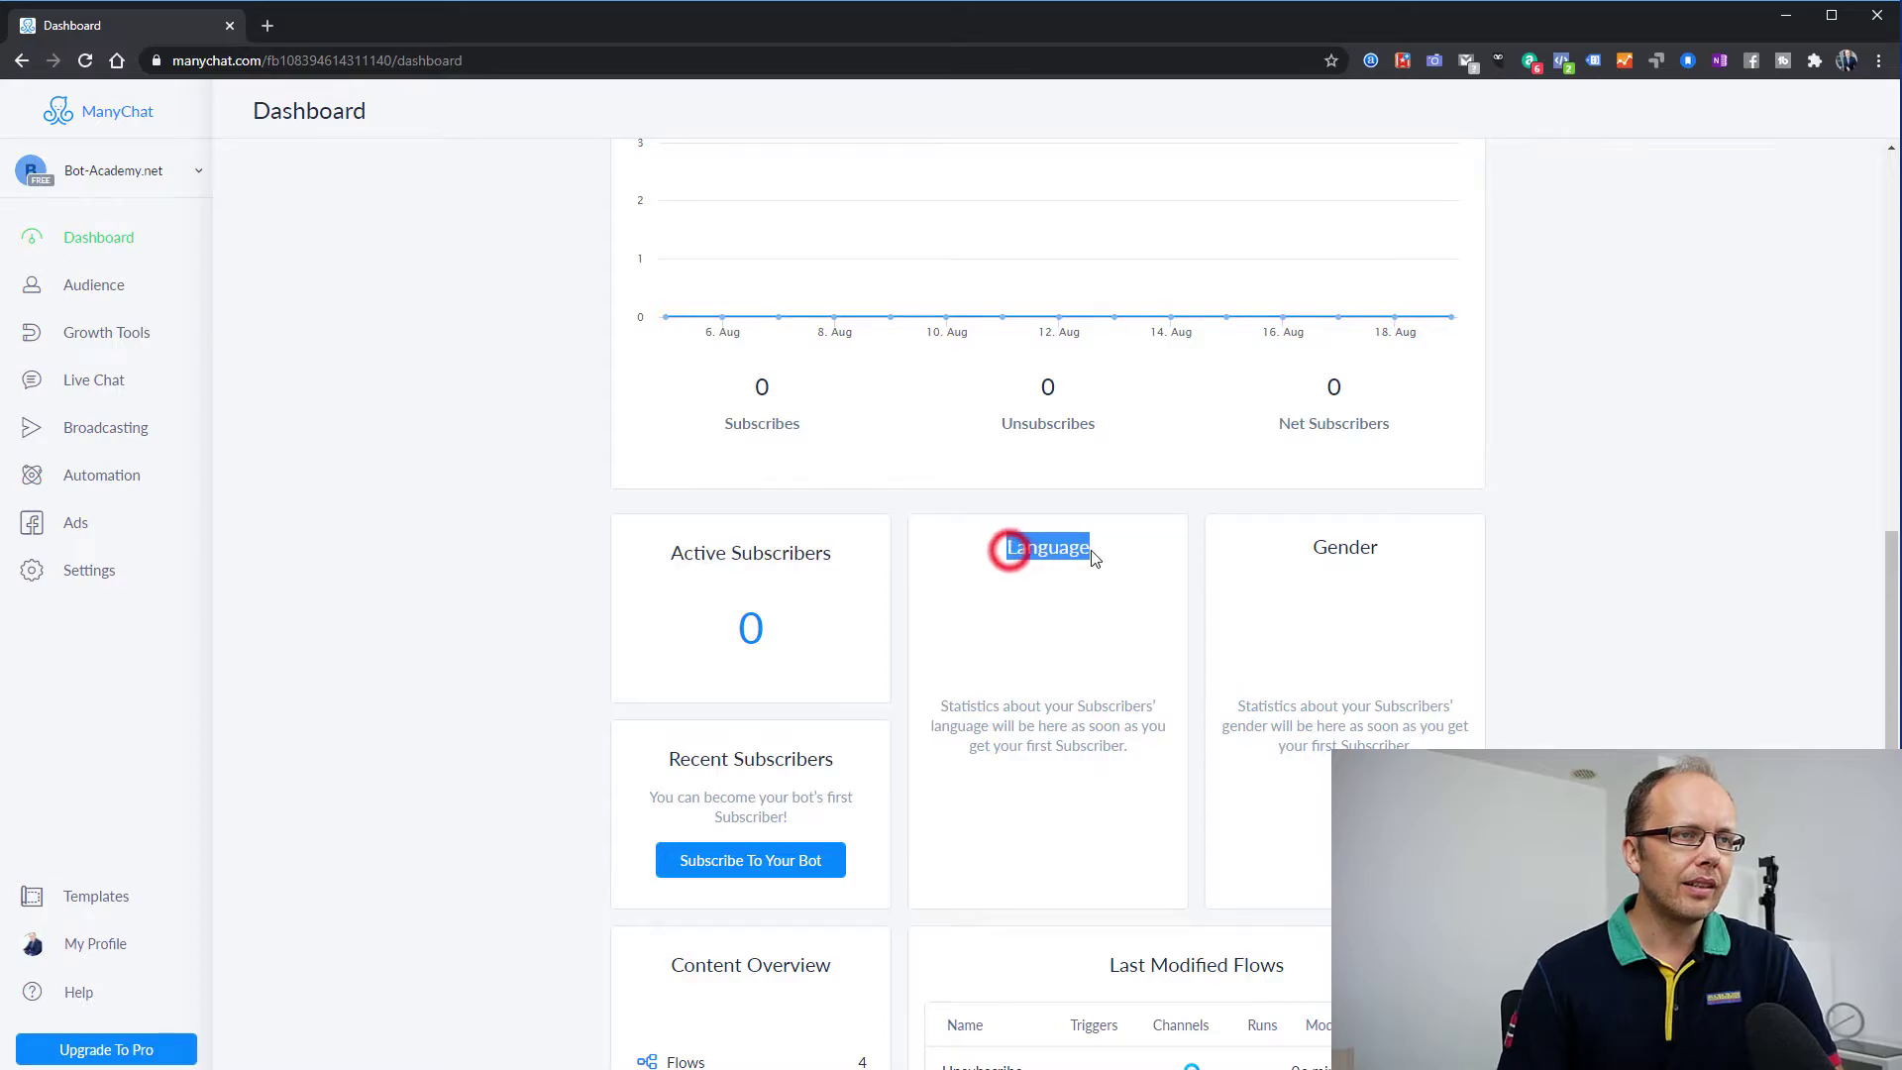
left_click_drag(1309, 548, 1382, 552)
left_click(1196, 621)
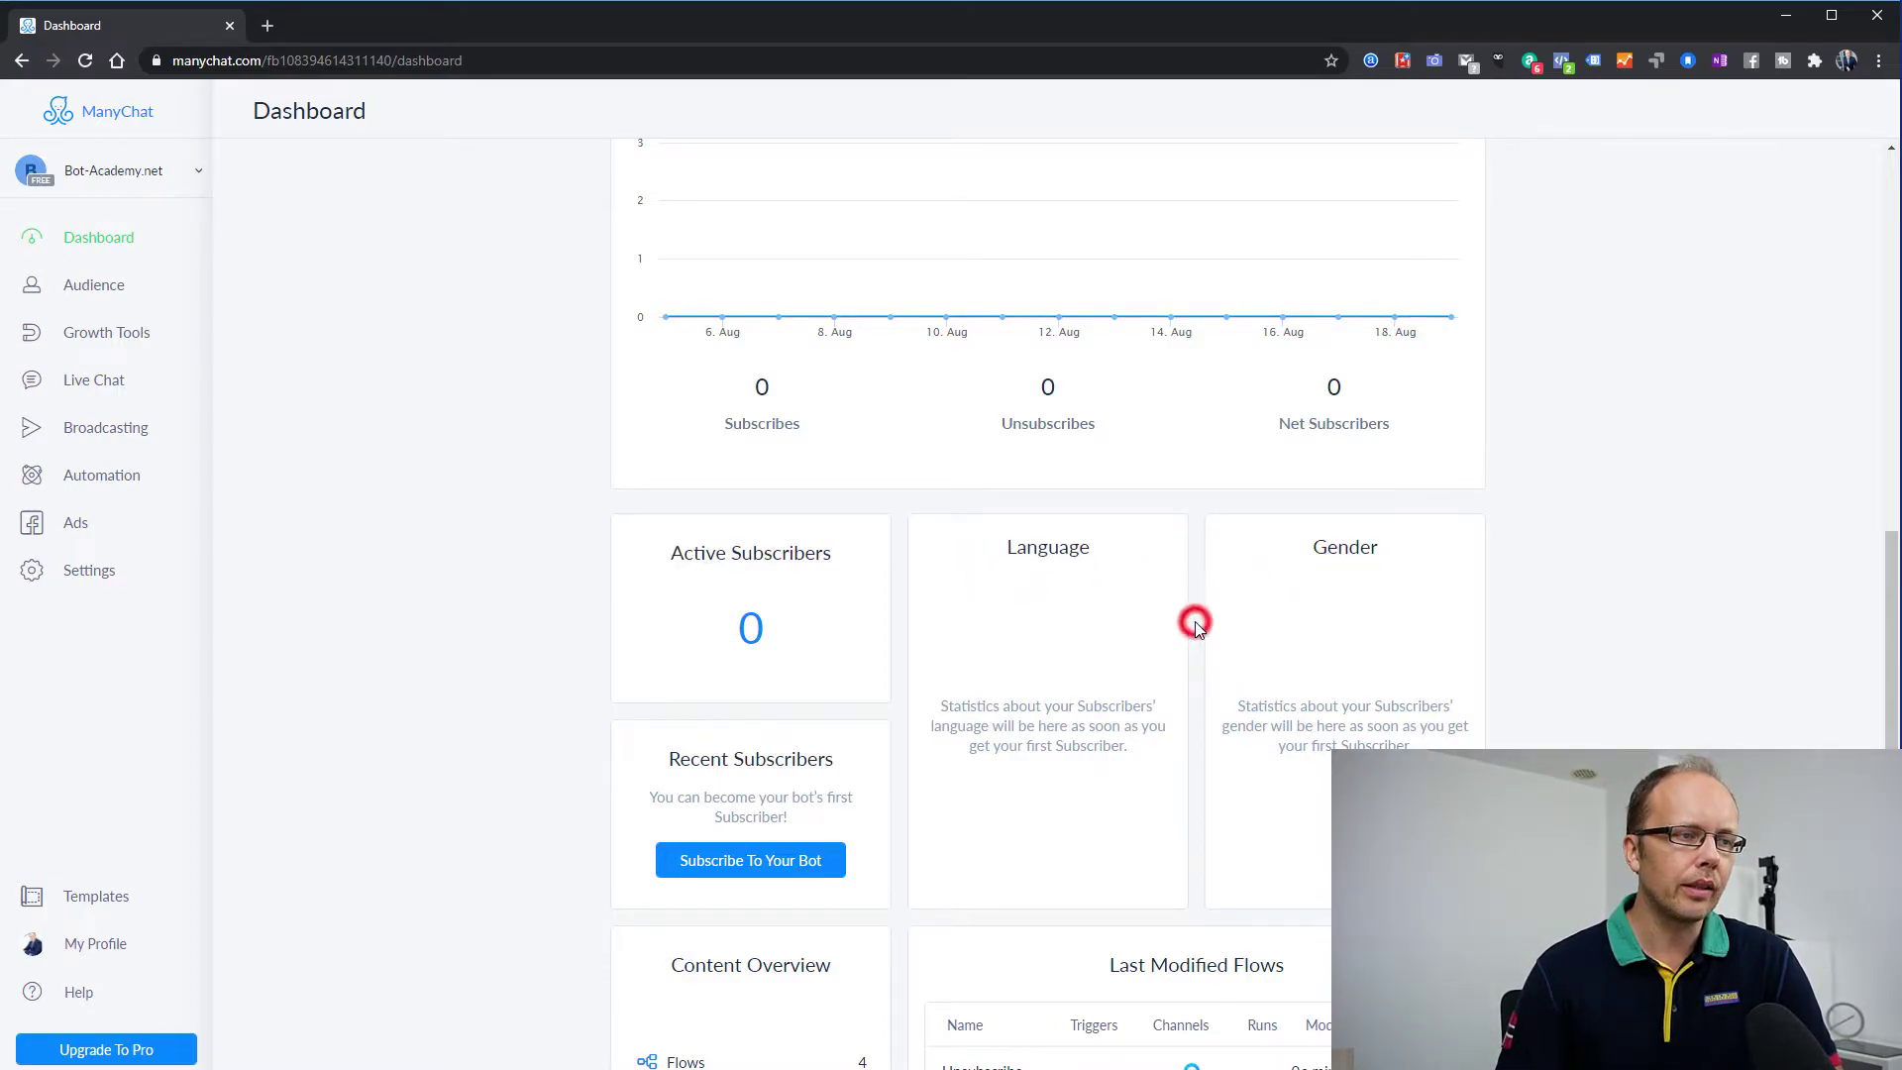
scroll(1194, 622, "down", 3)
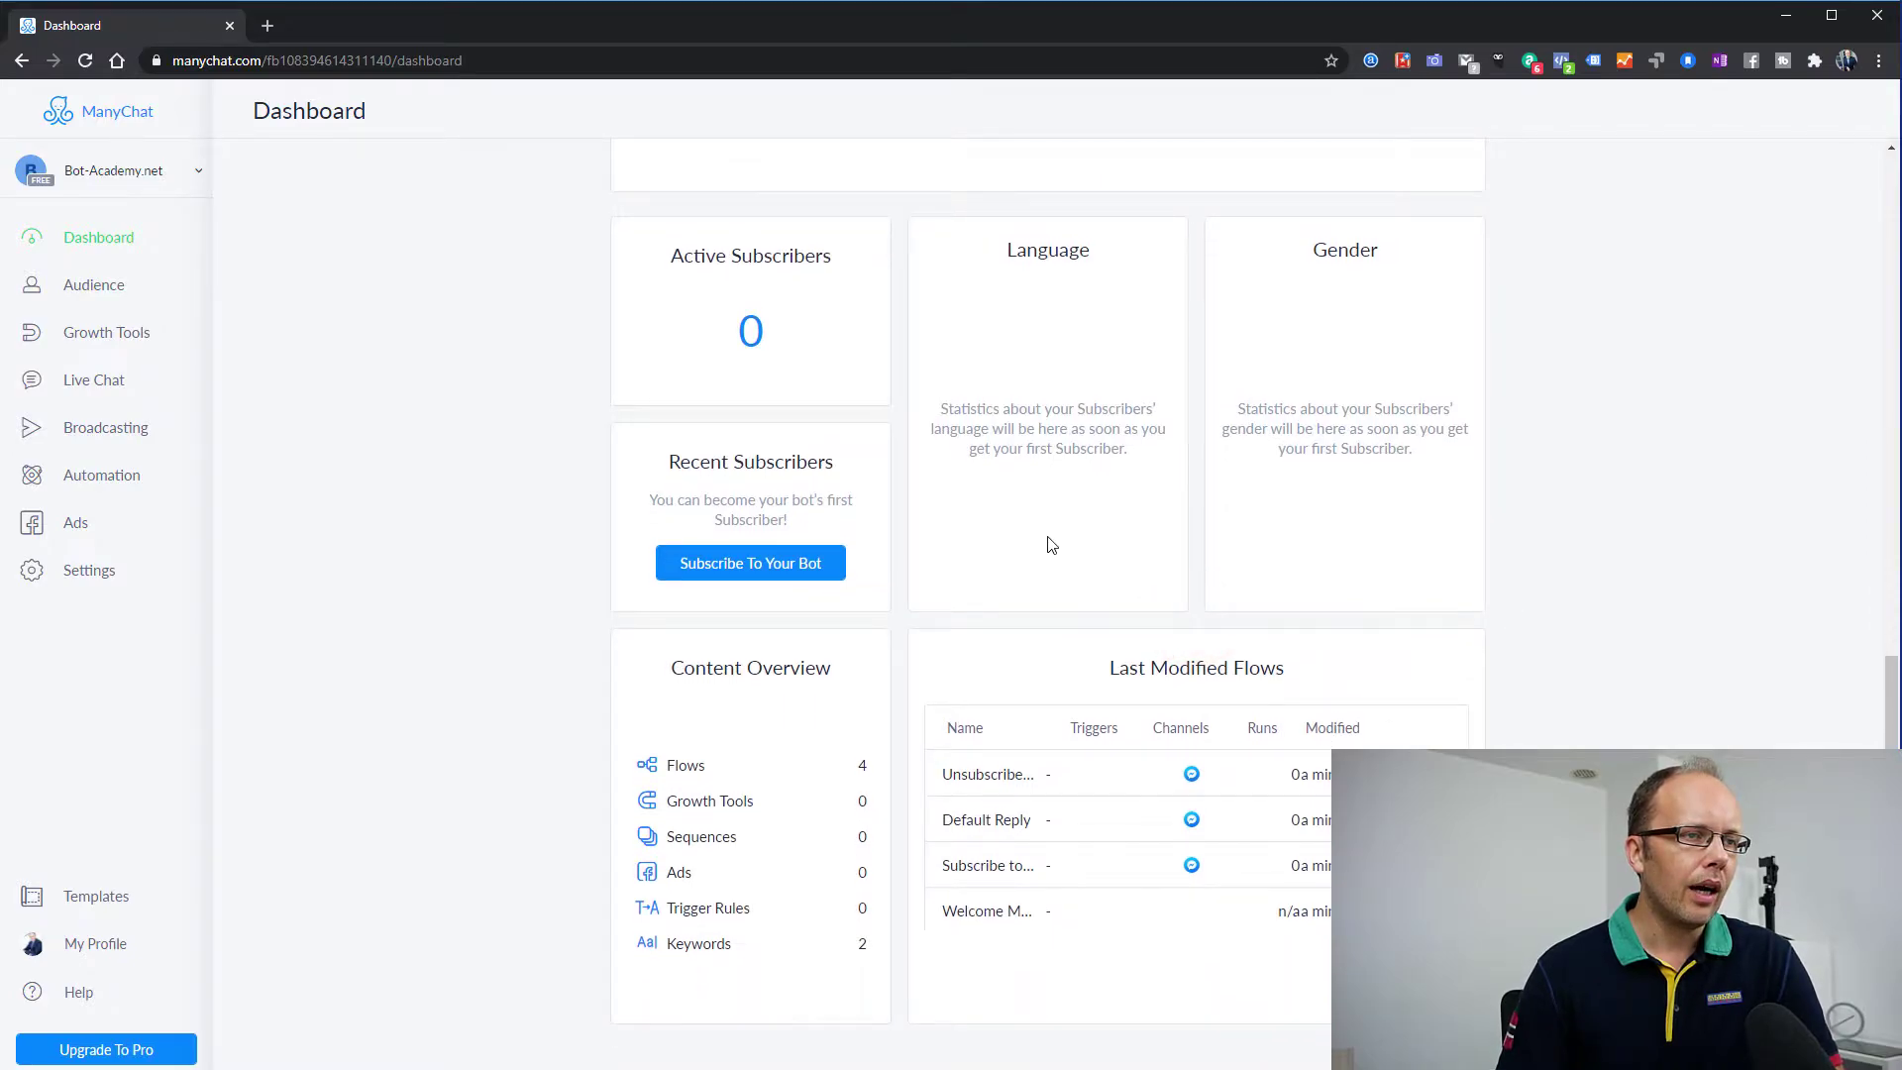
scroll(1048, 546, "up", 3)
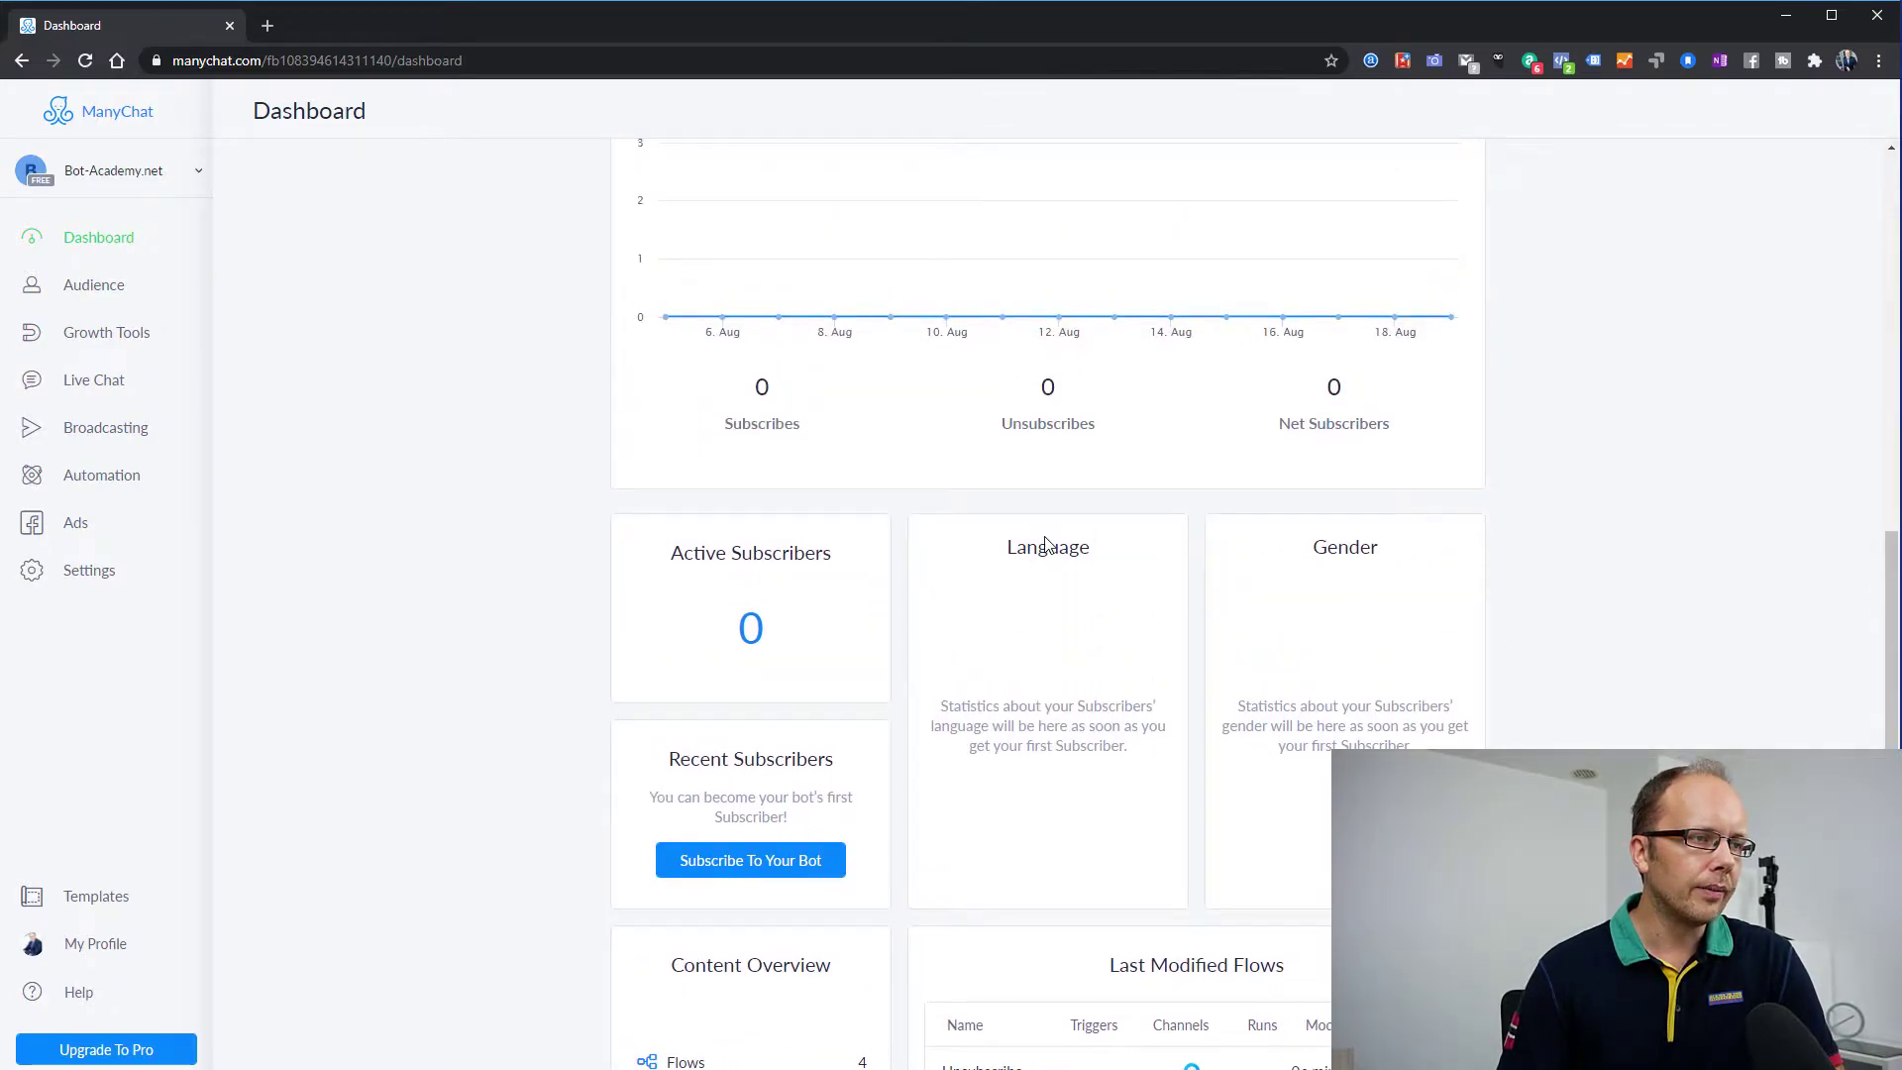
scroll(1015, 586, "up", 1)
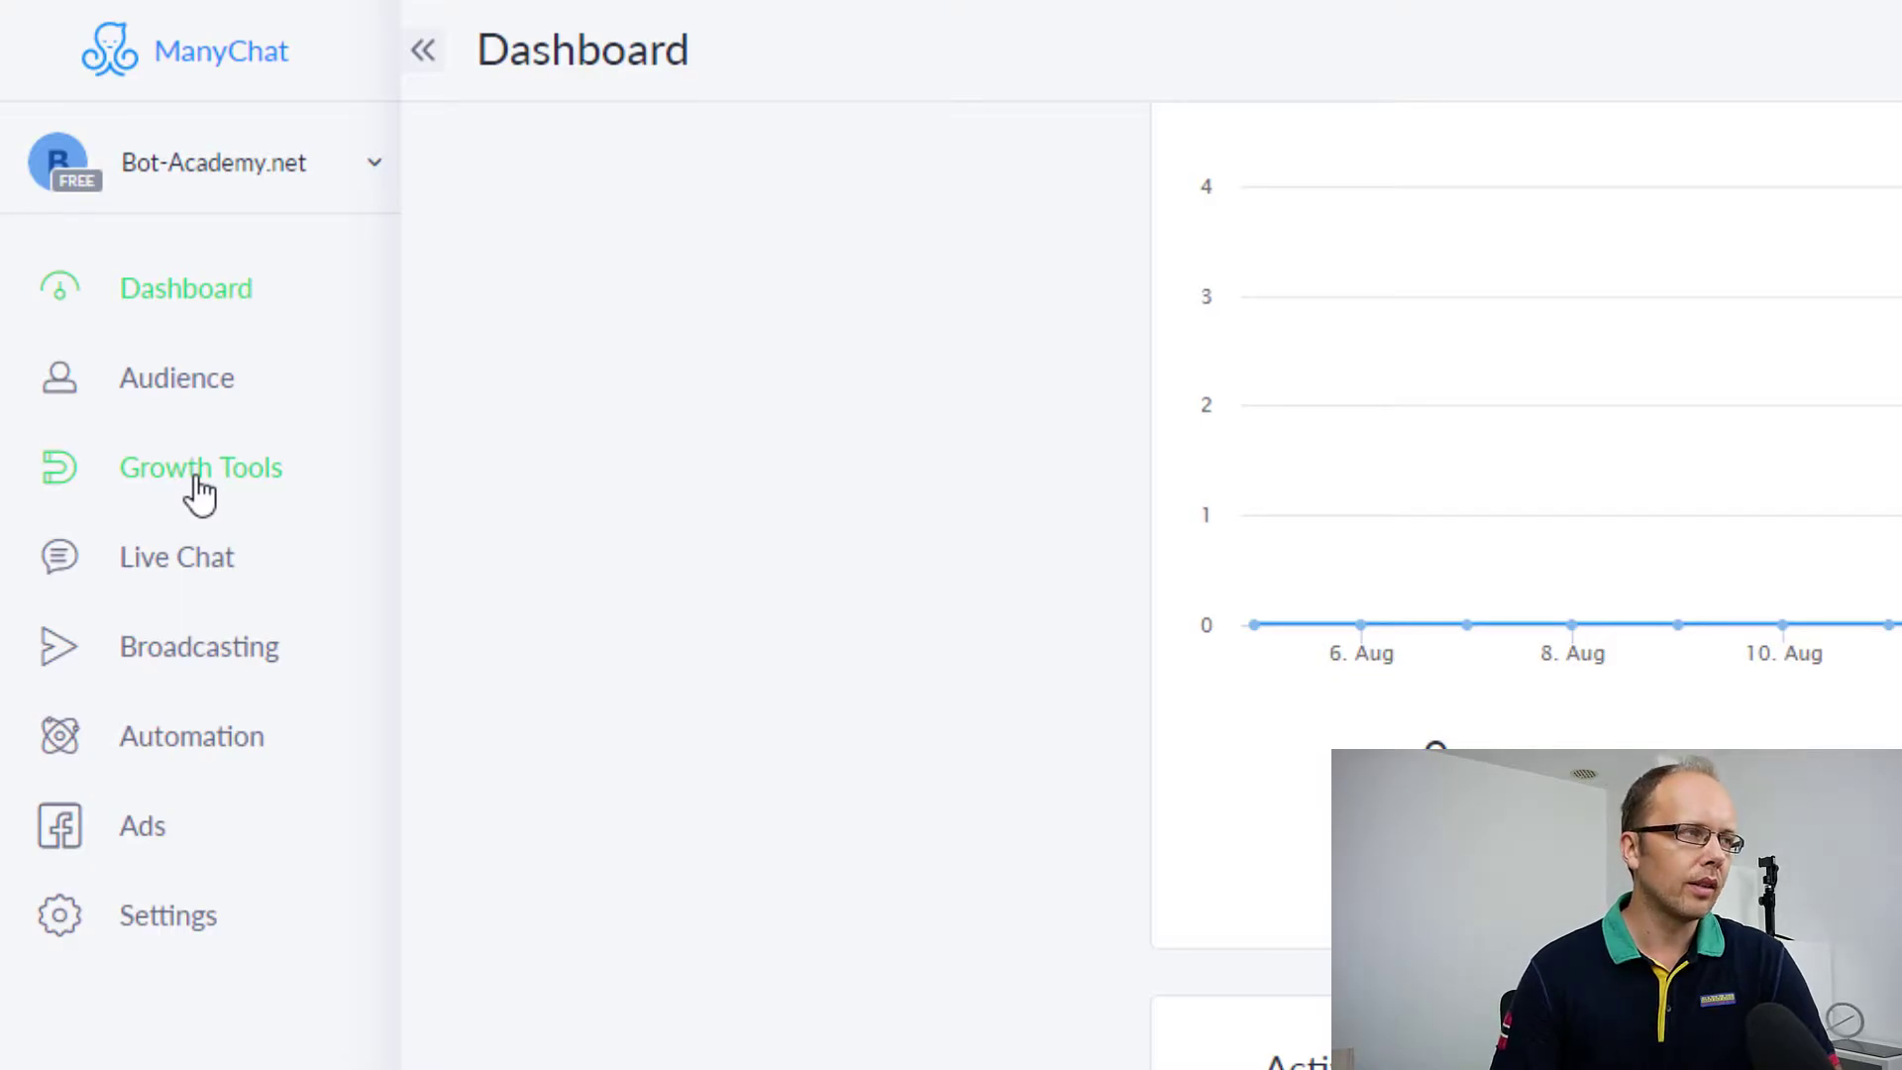
- View the Audience, Growth Tools, Live Chat and Broadcasting sections of the Bot-Academy.net account
left_click(176, 386)
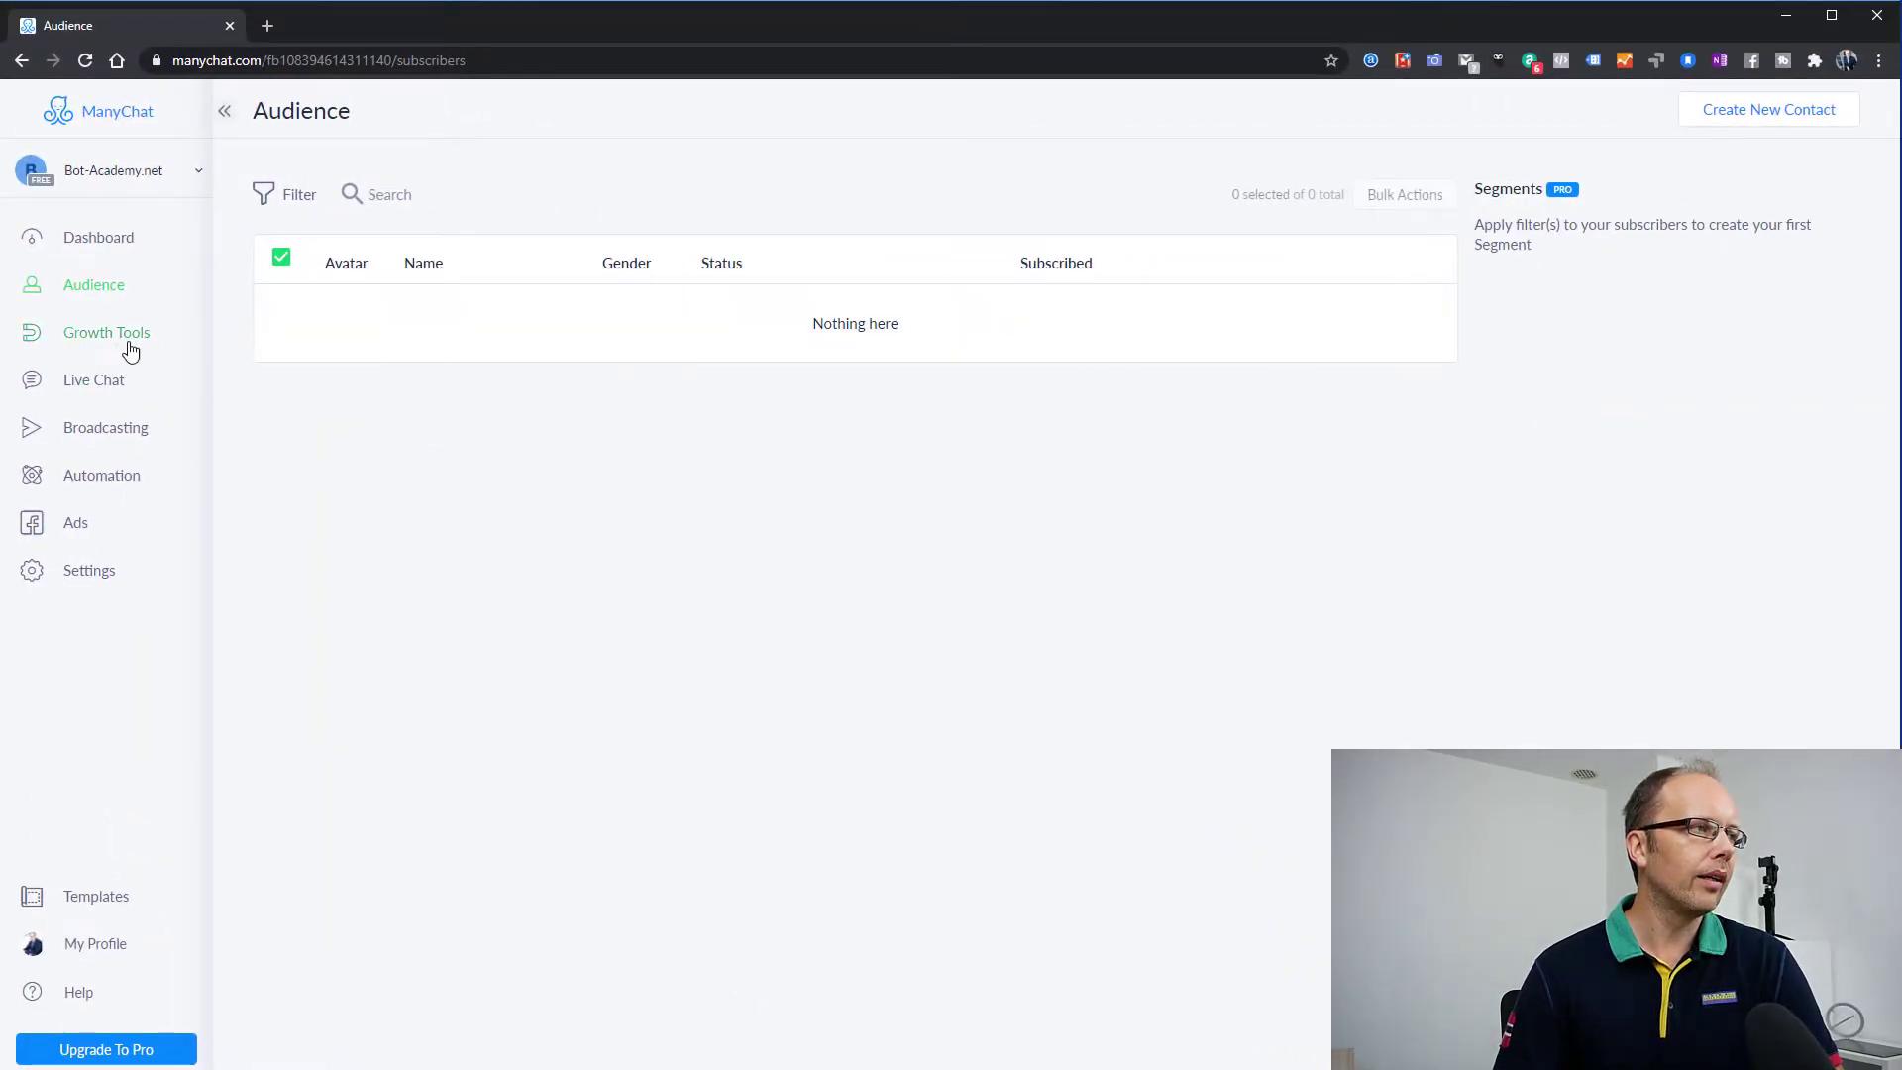
left_click(98, 341)
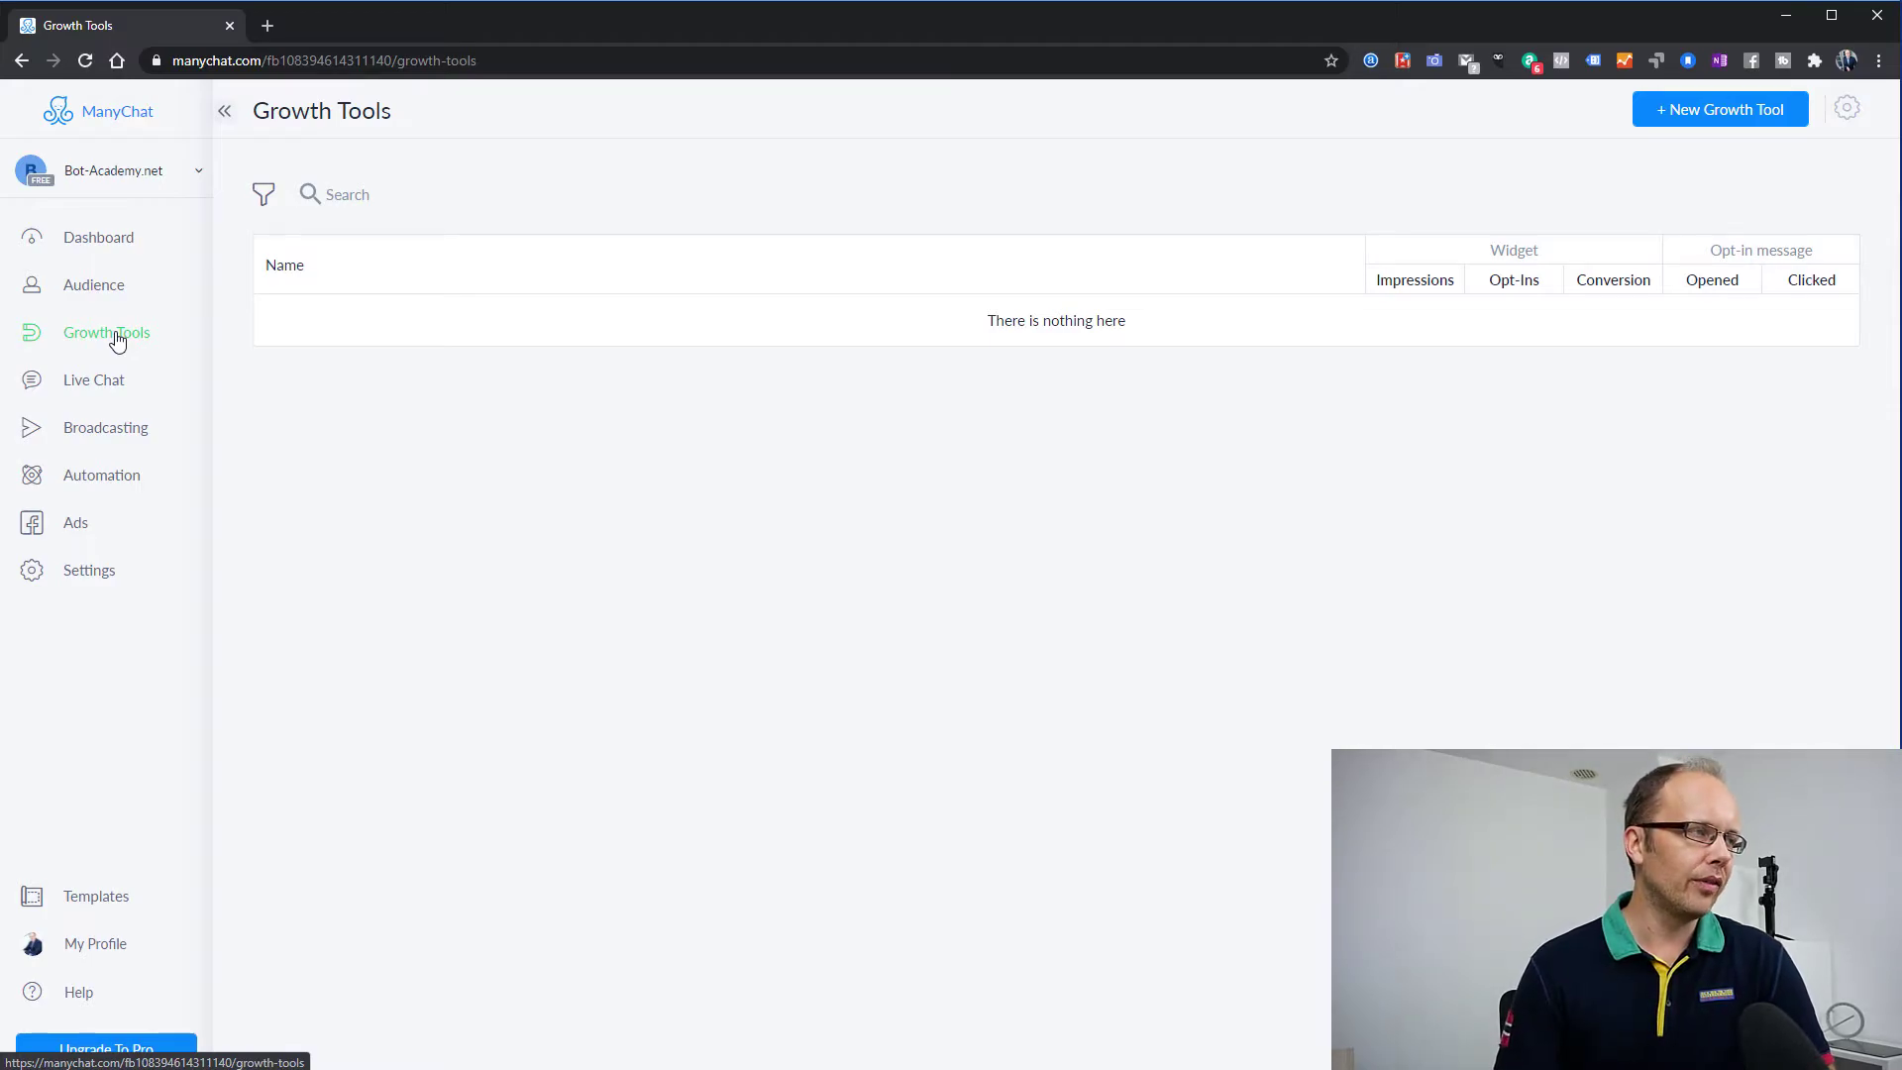
left_click(112, 393)
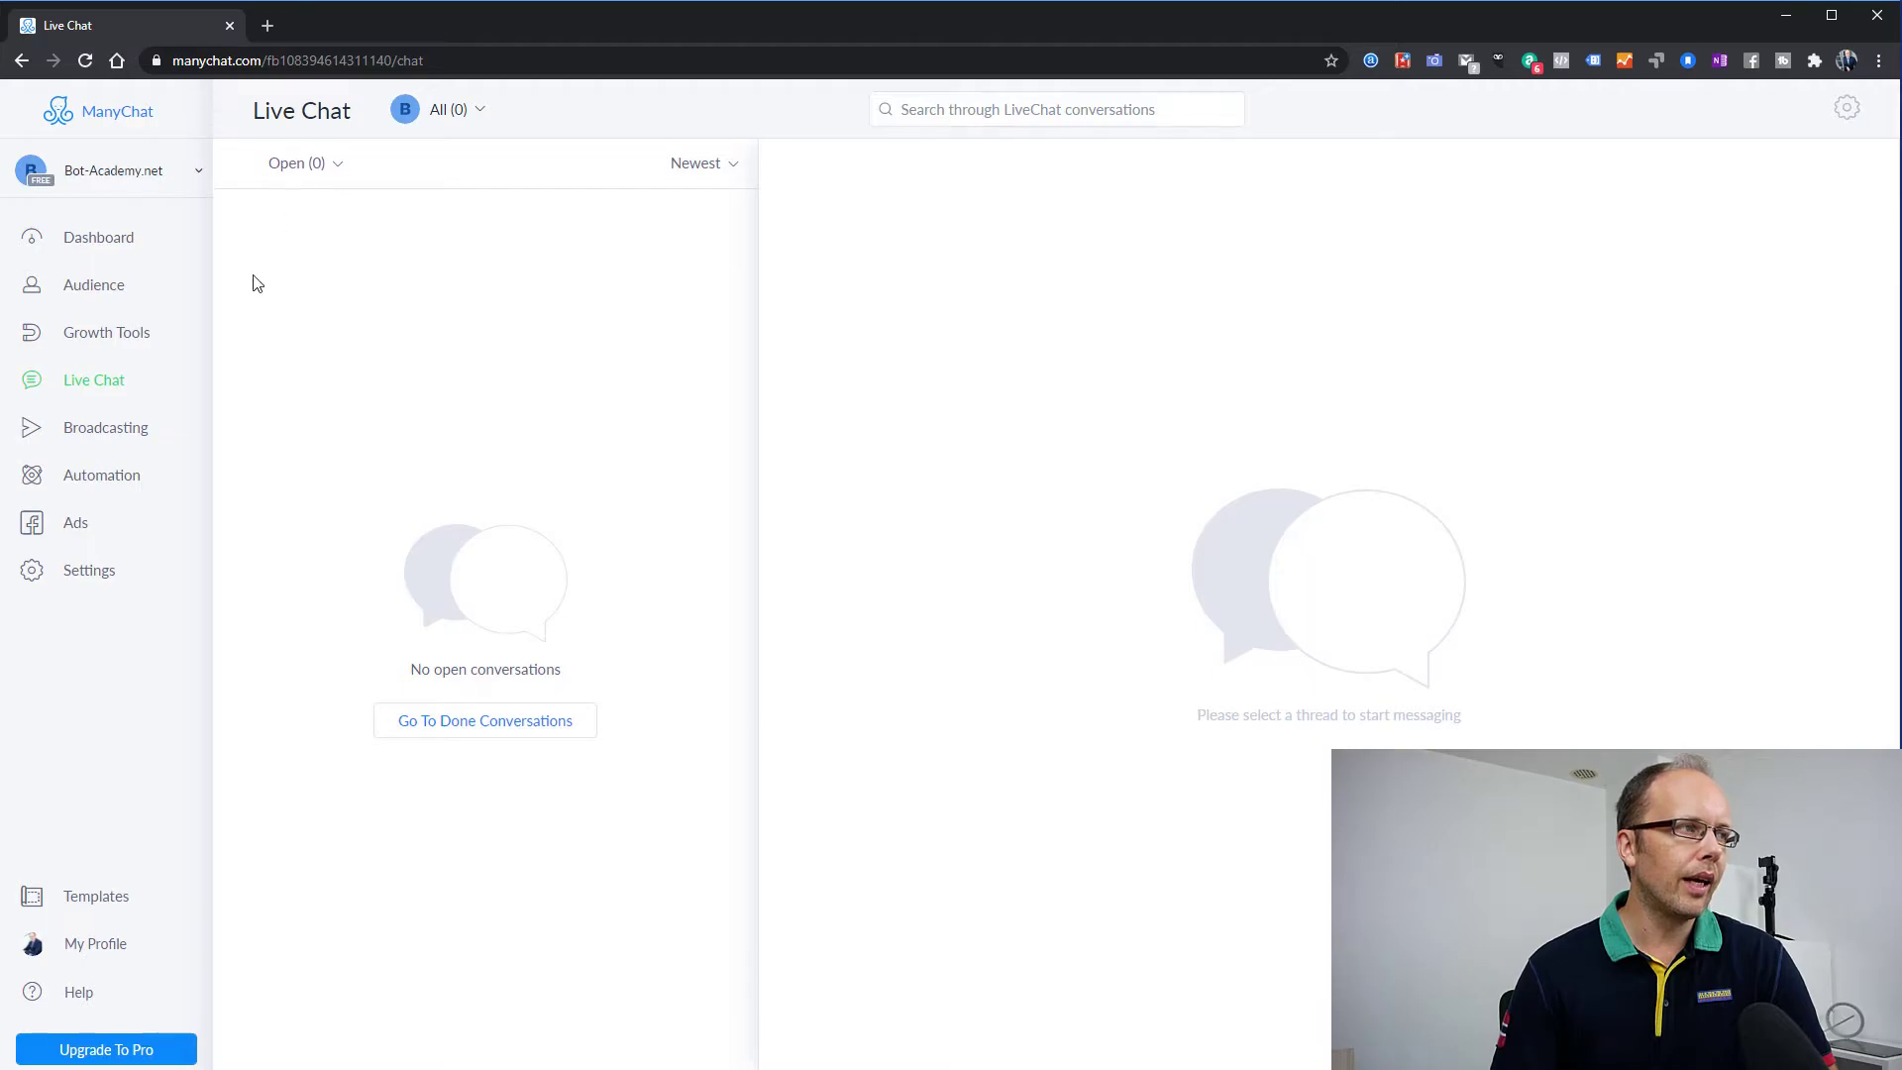
left_click(119, 436)
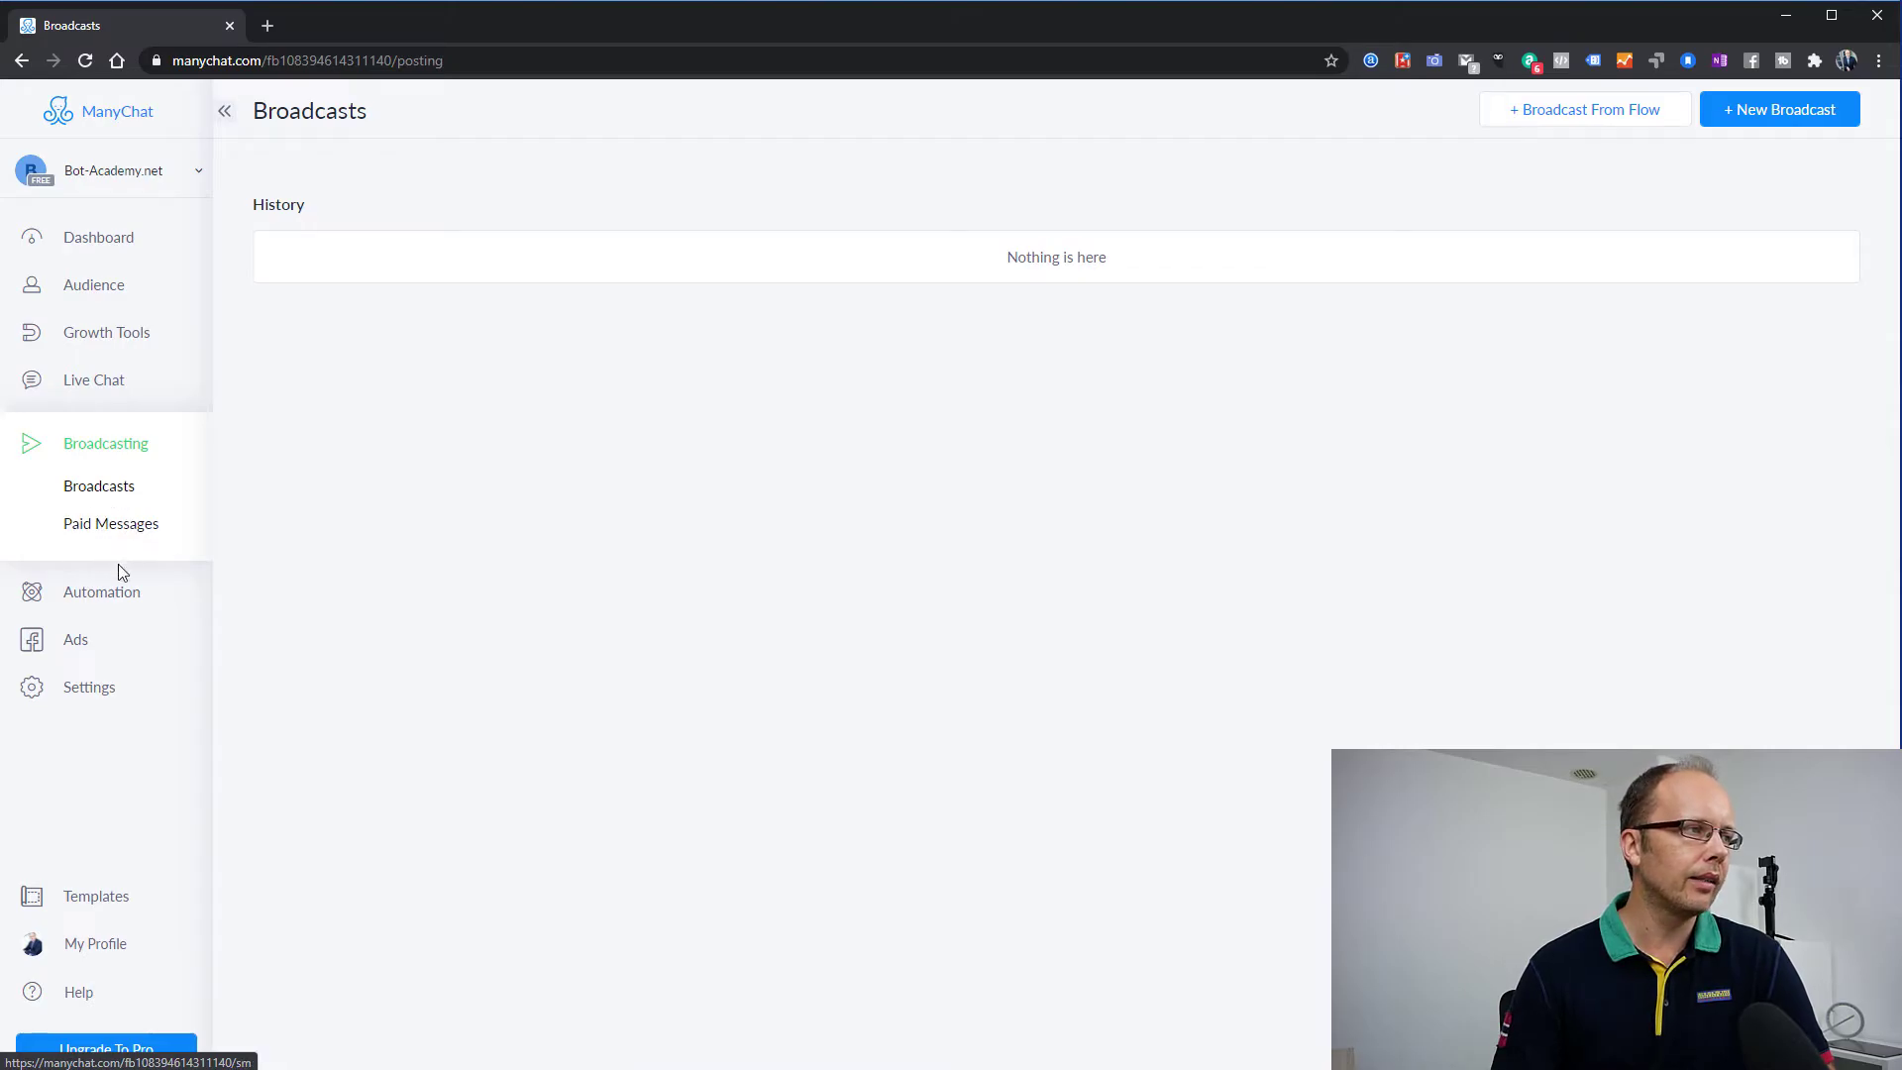
- View the account's automation pages for Flows, Keywords and Sequences
left_click(116, 595)
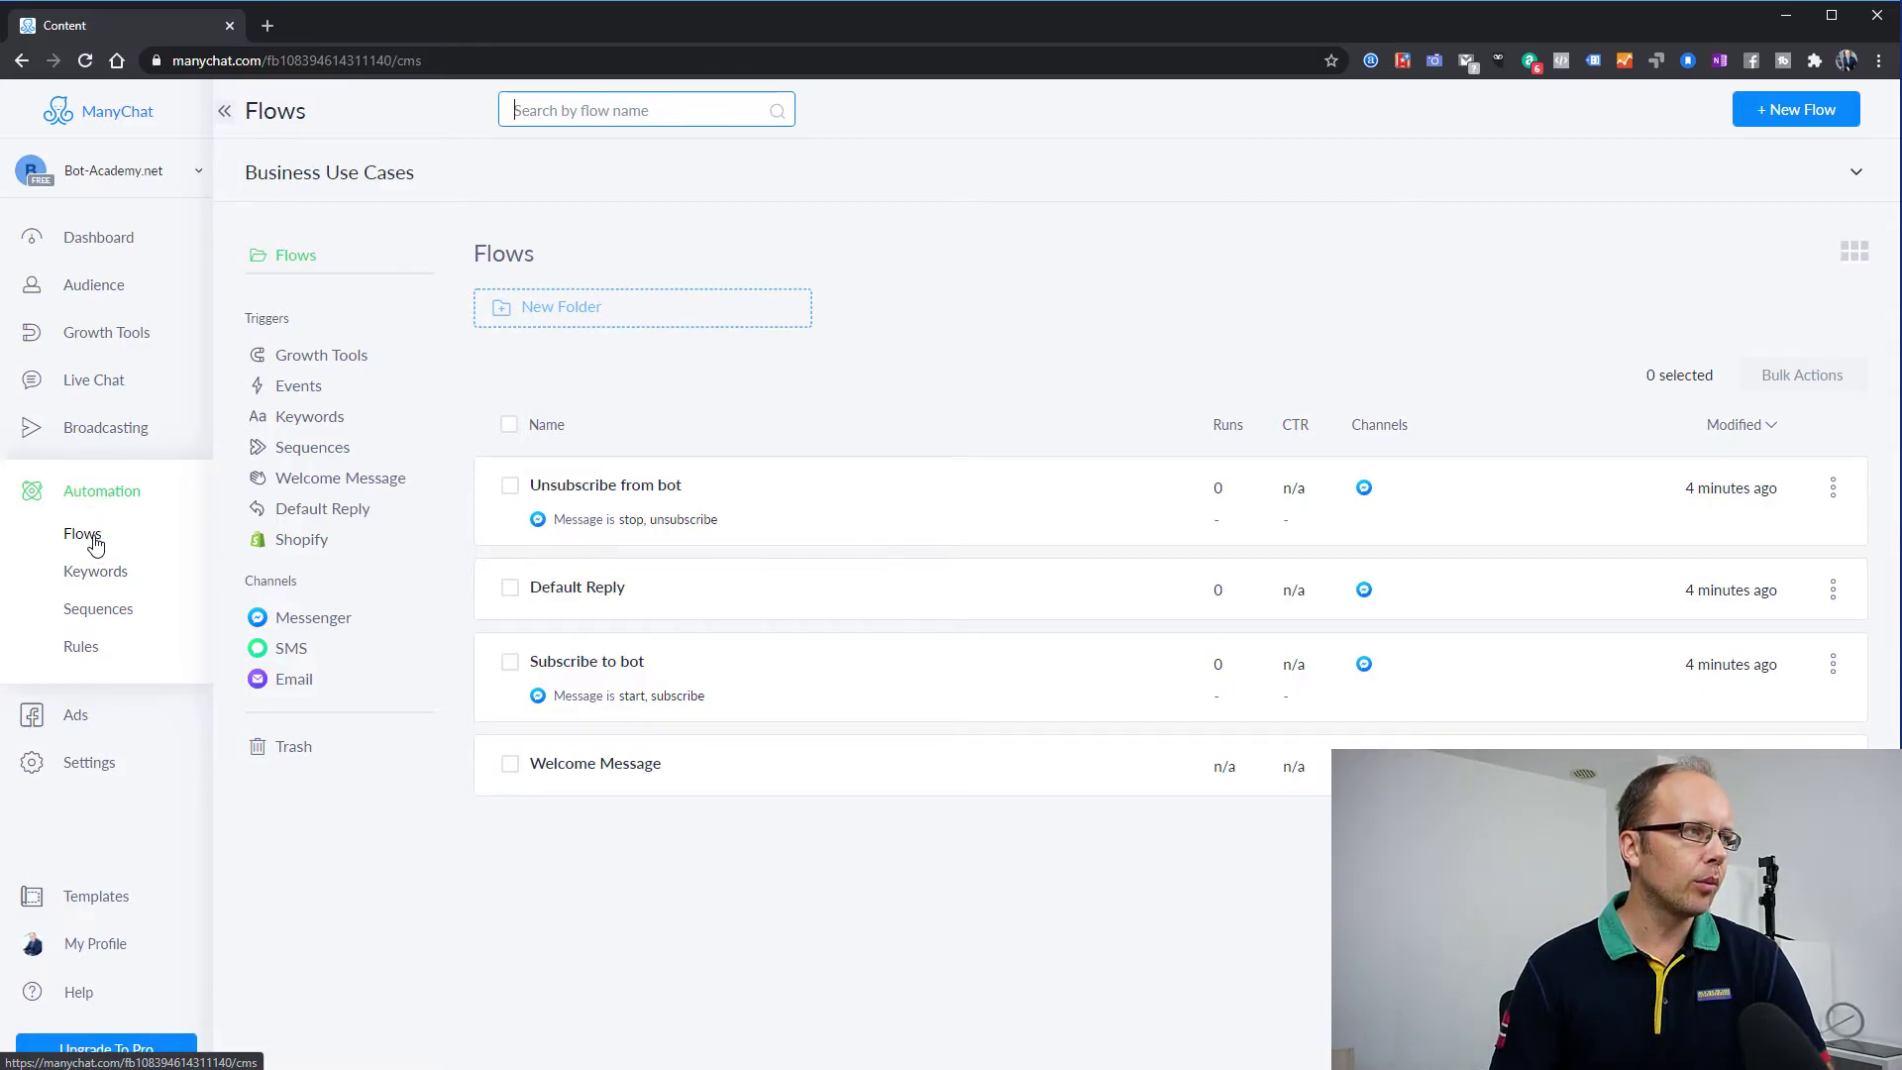
left_click(86, 491)
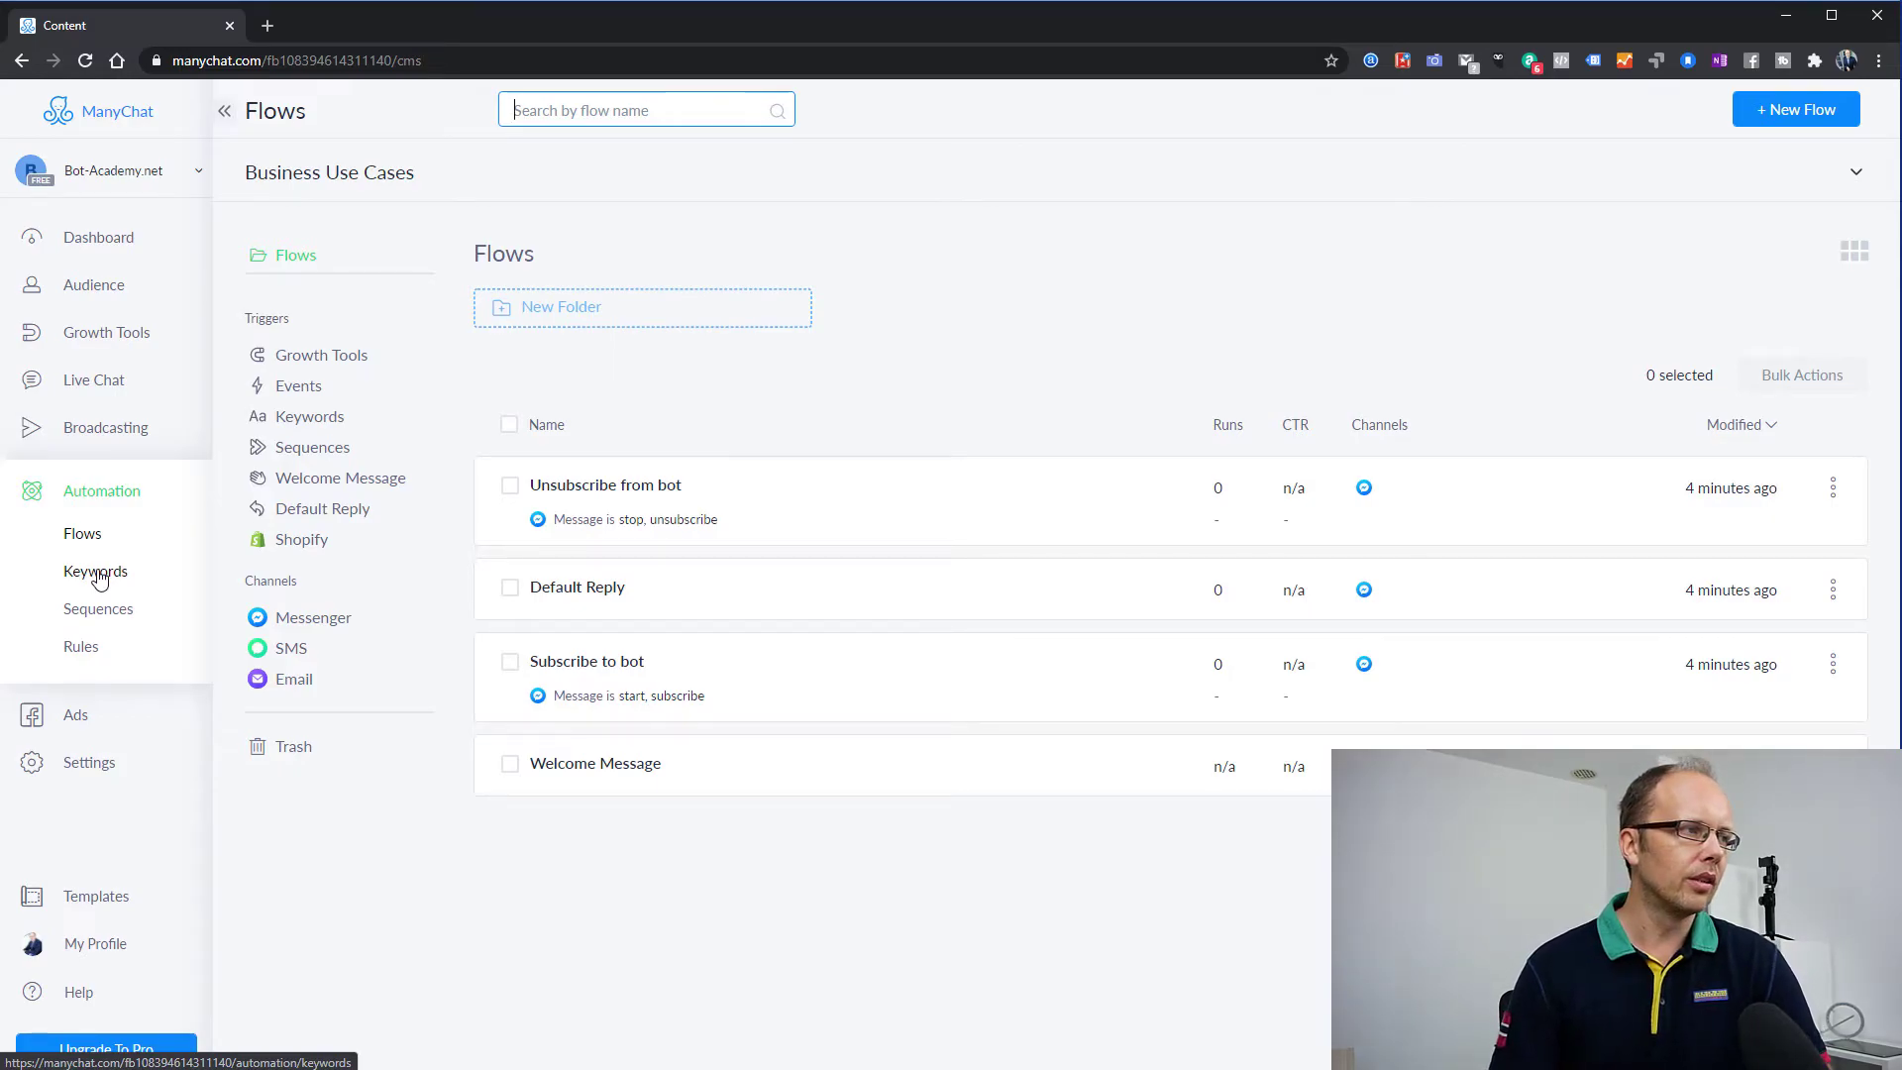
left_click(98, 577)
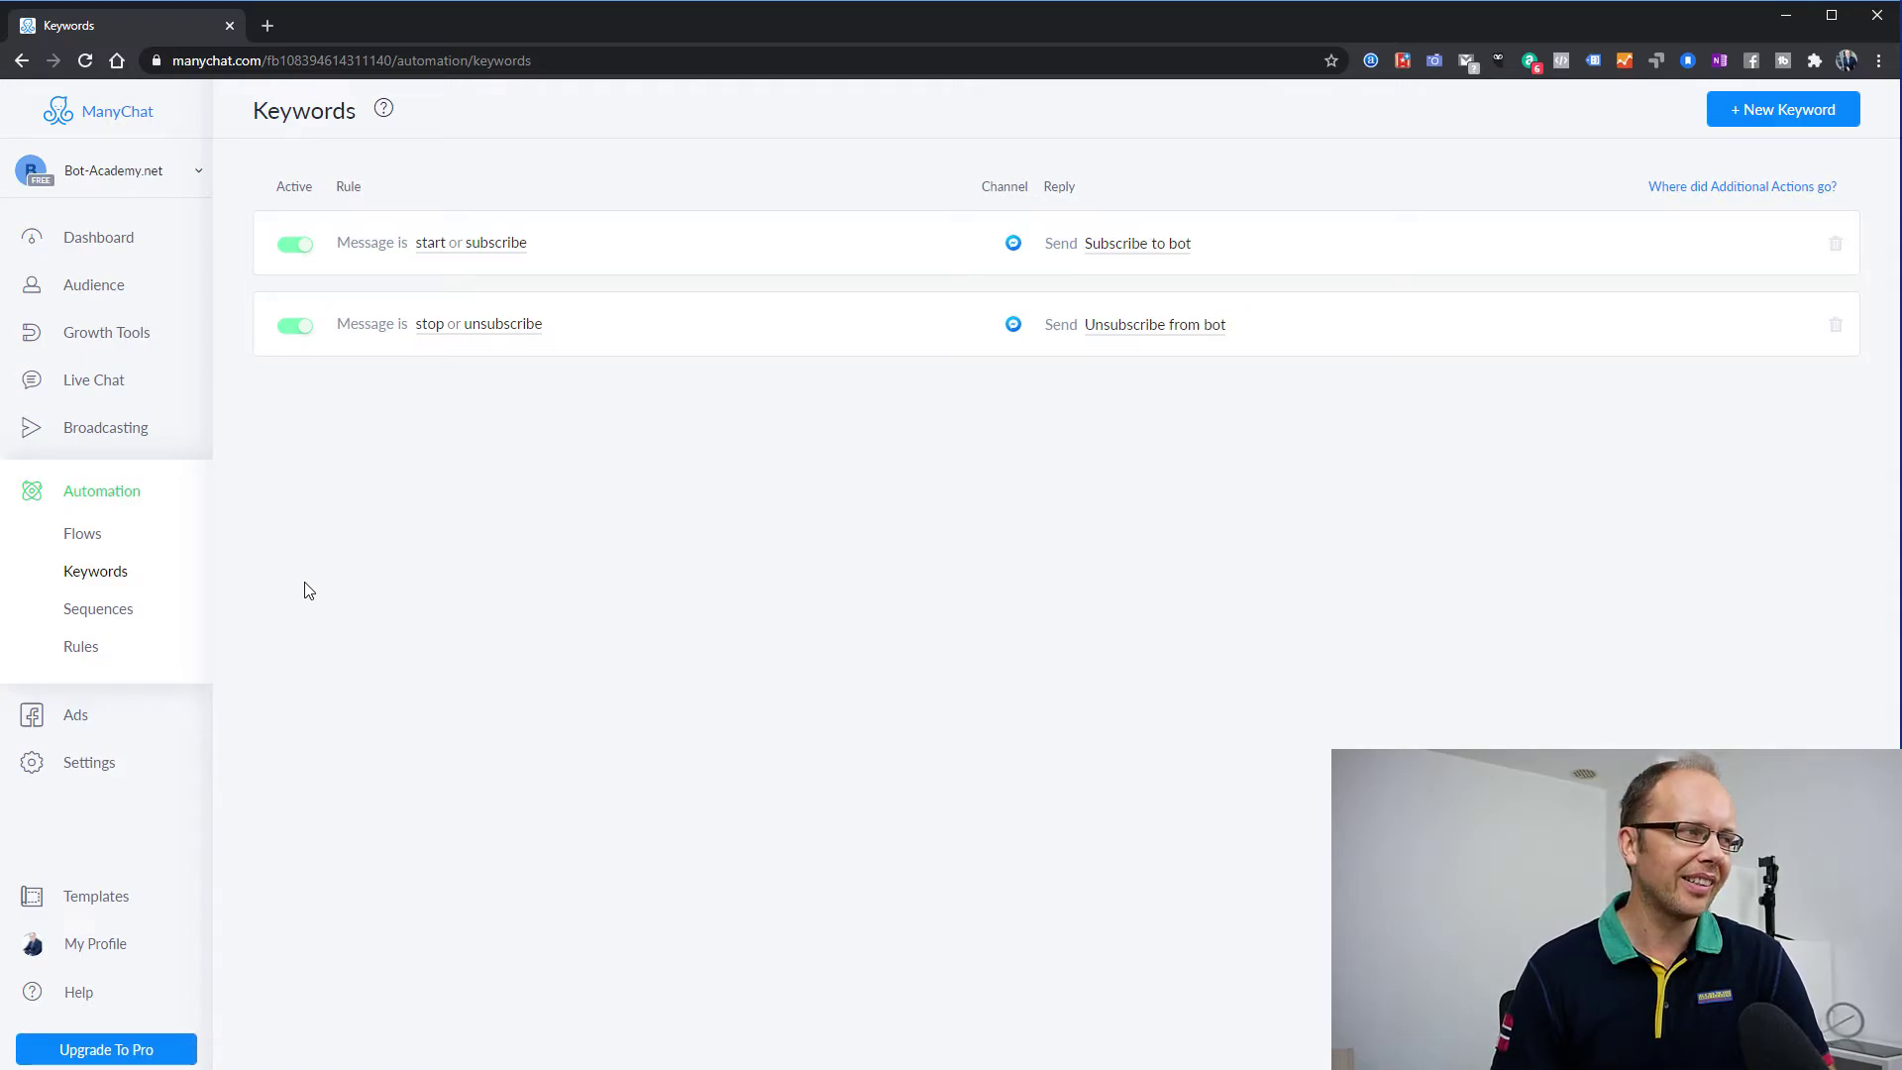
left_click(111, 620)
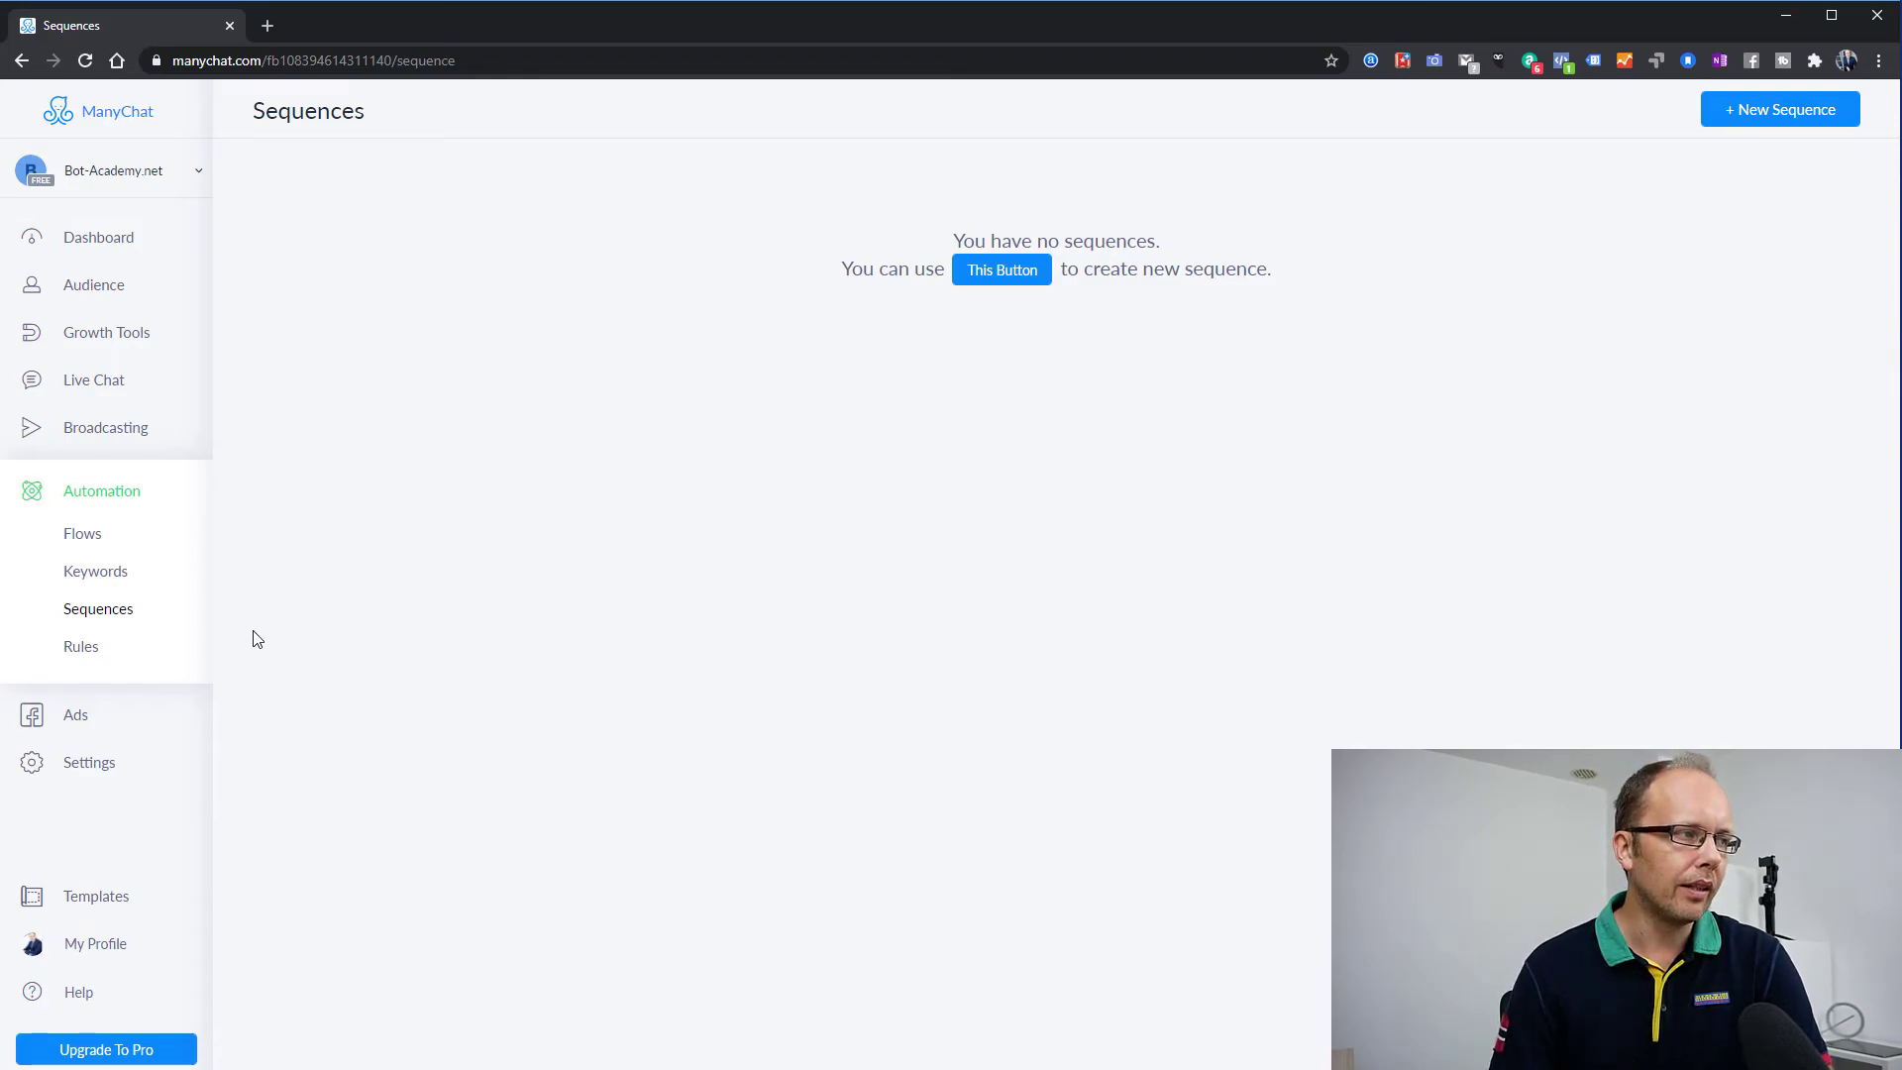
- View the account's automation Rules page, the Ads activation page and the general settings
left_click(85, 649)
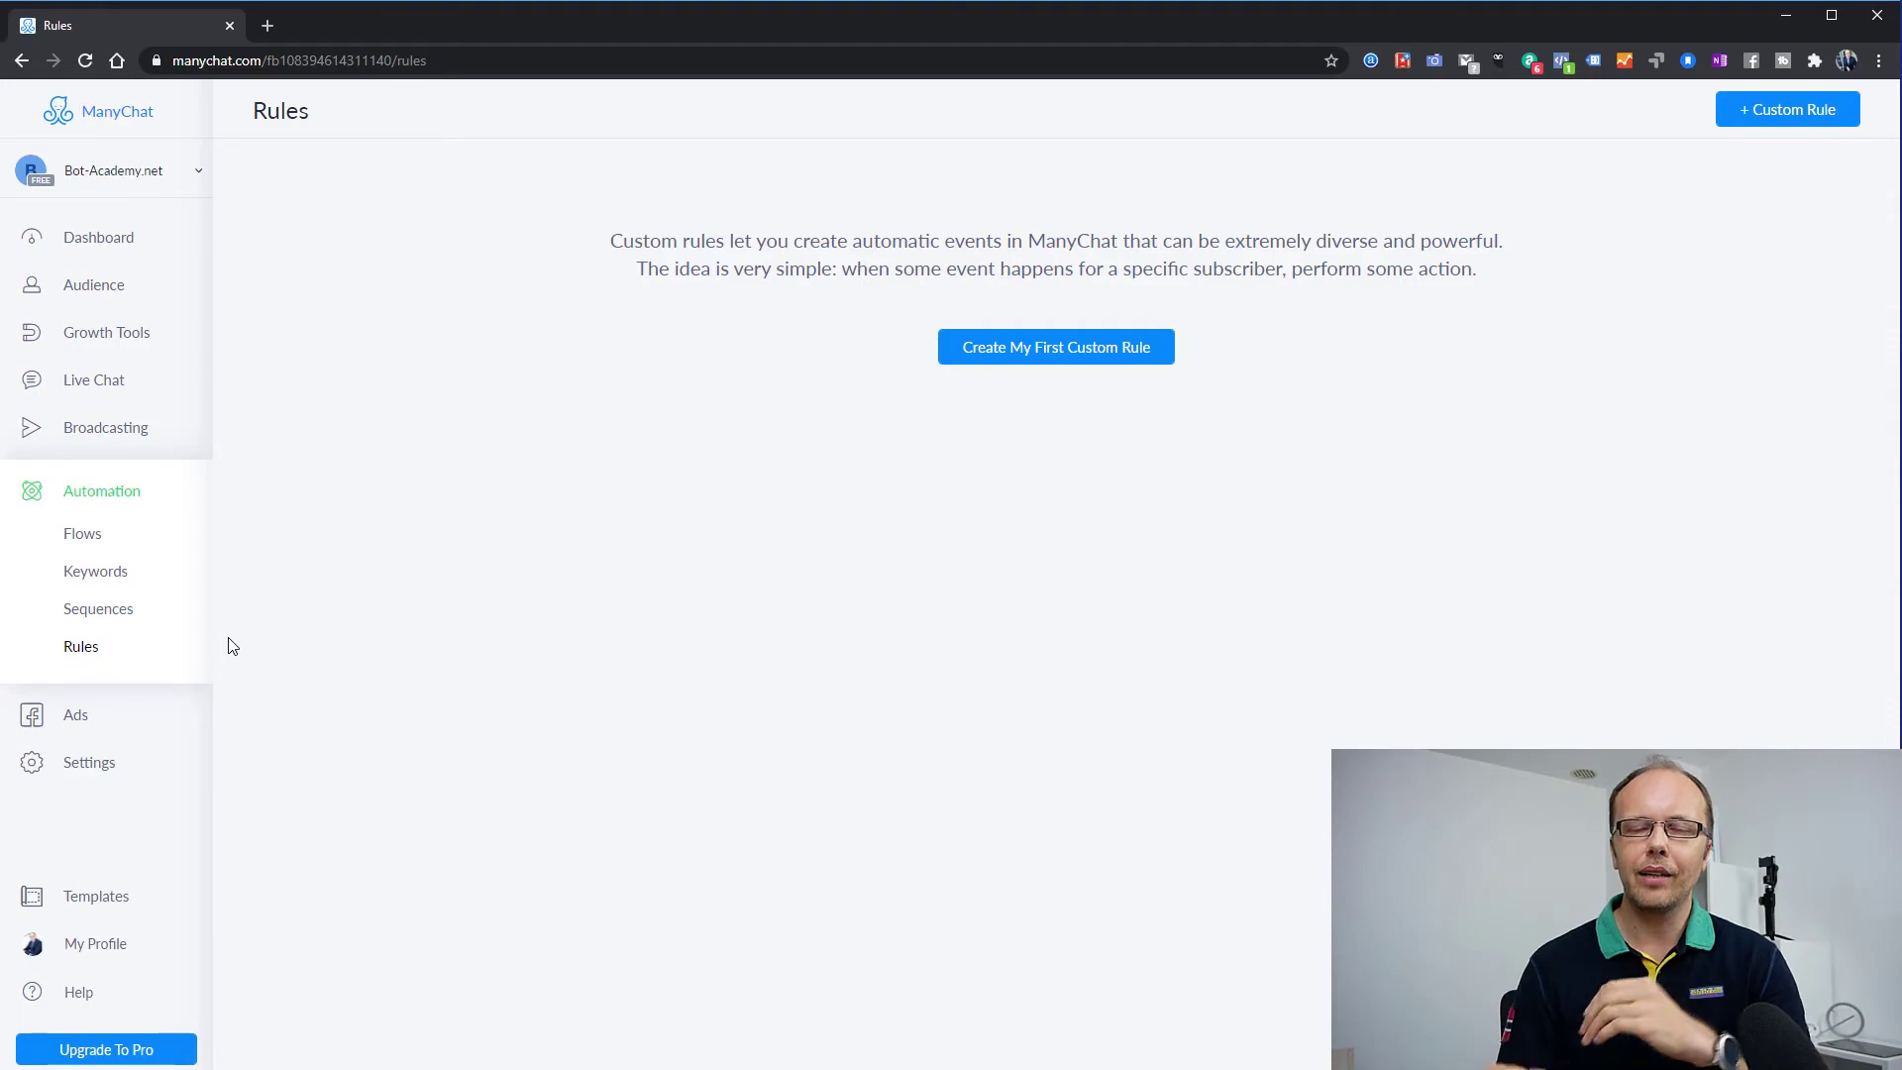
left_click(118, 716)
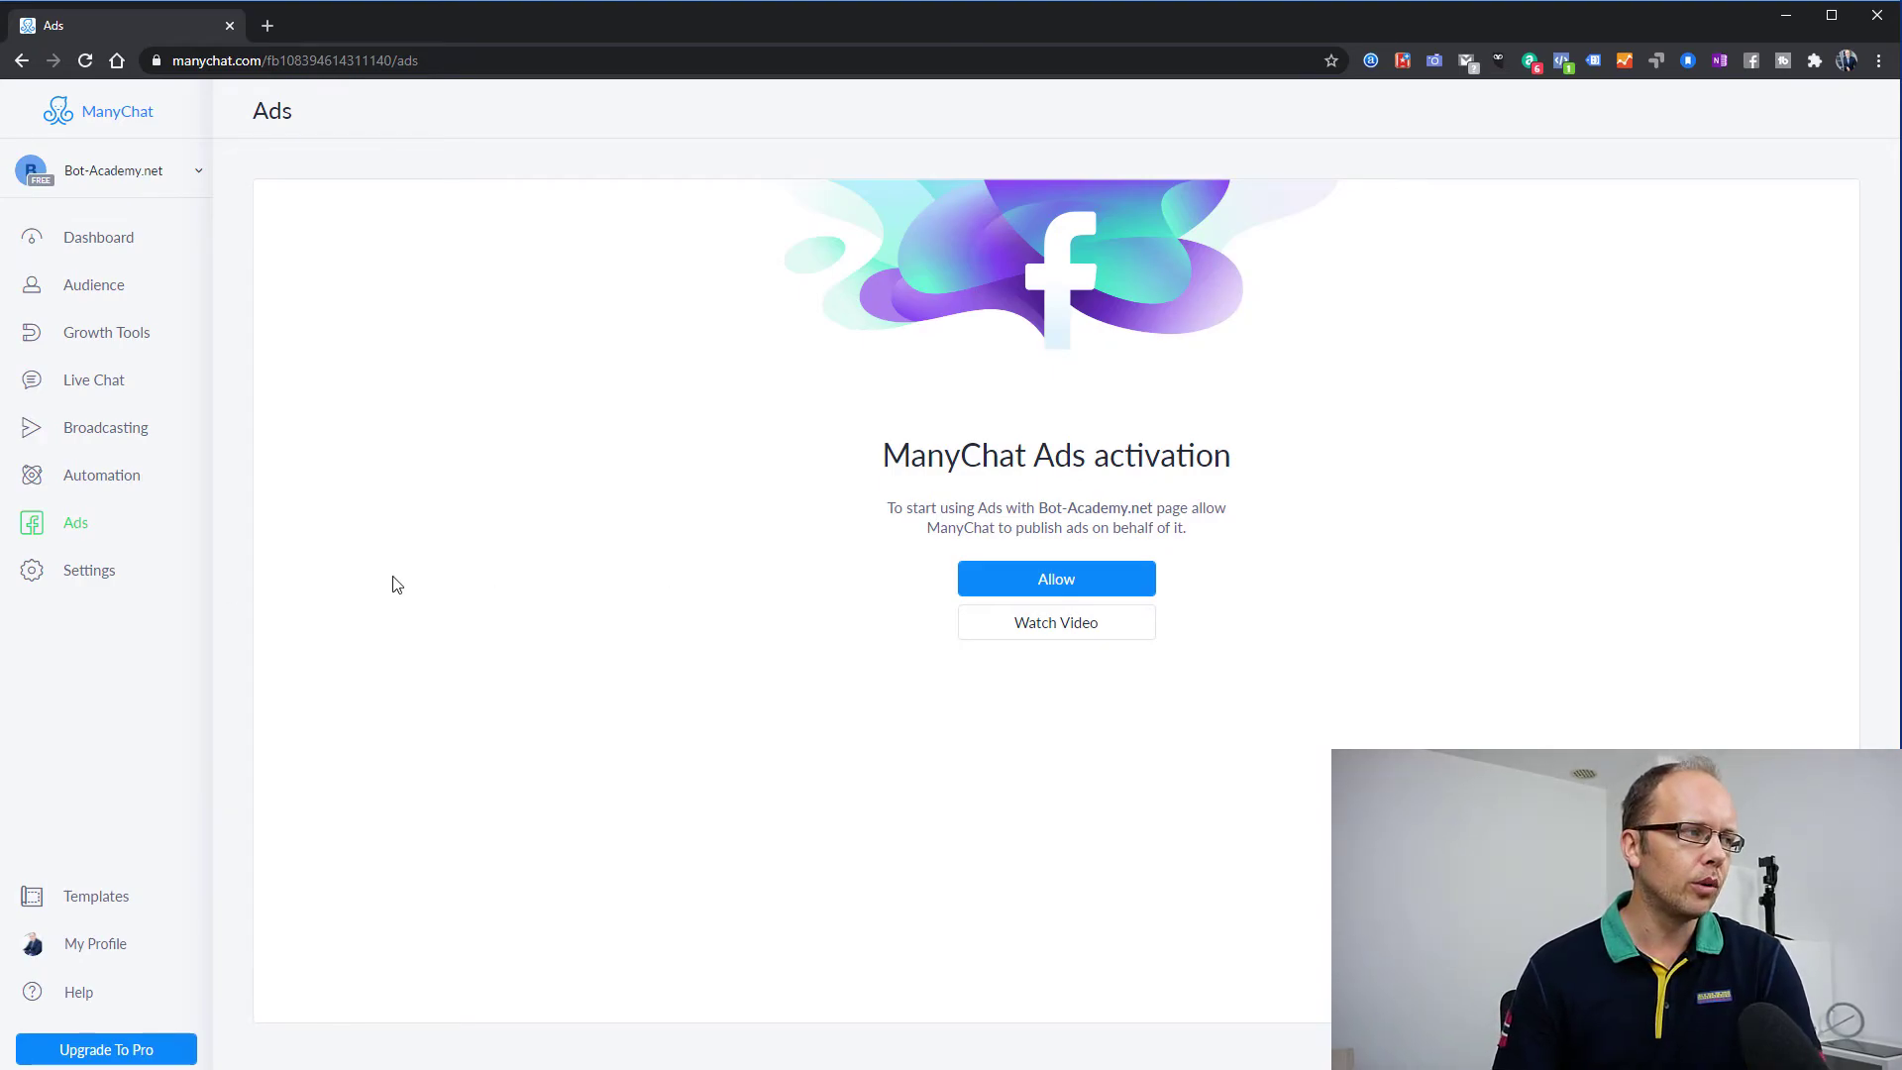
left_click(95, 573)
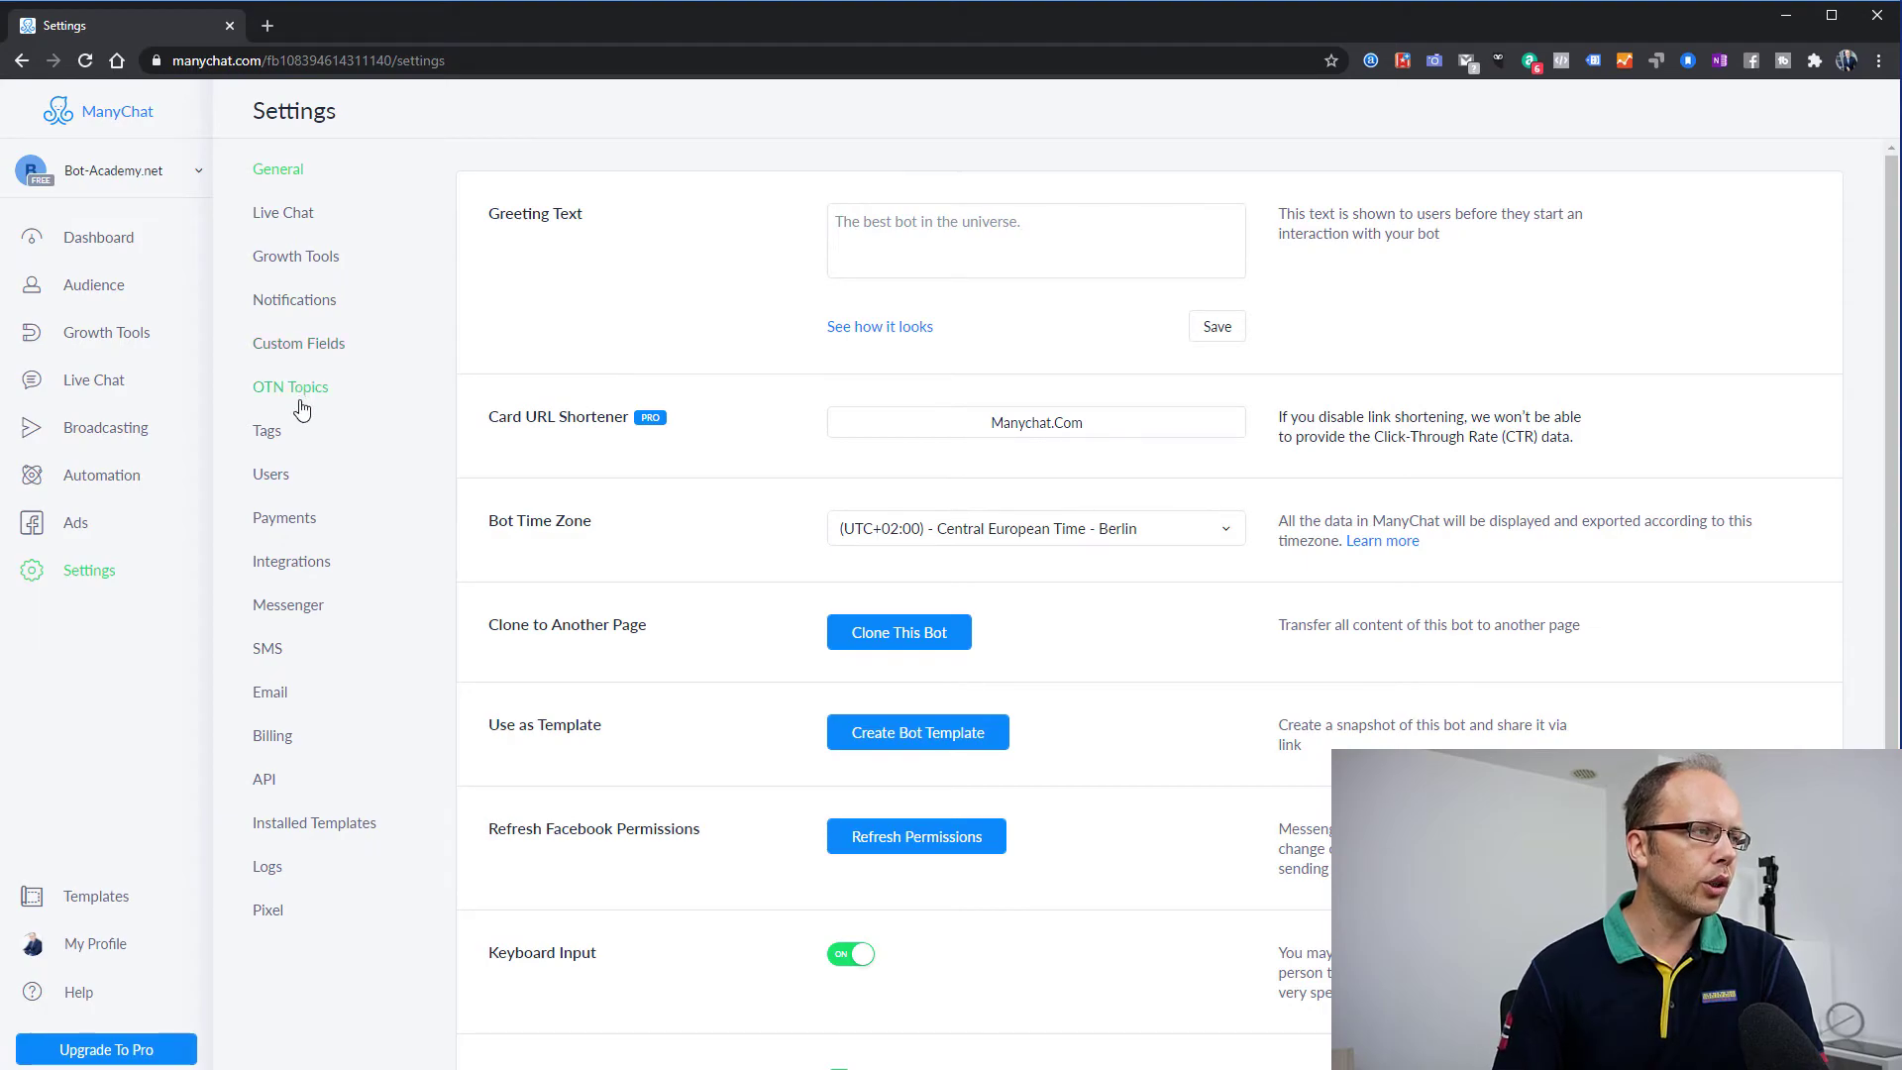
- Review the Payments settings and look through the available third-party integrations in the account settings
left_click(301, 529)
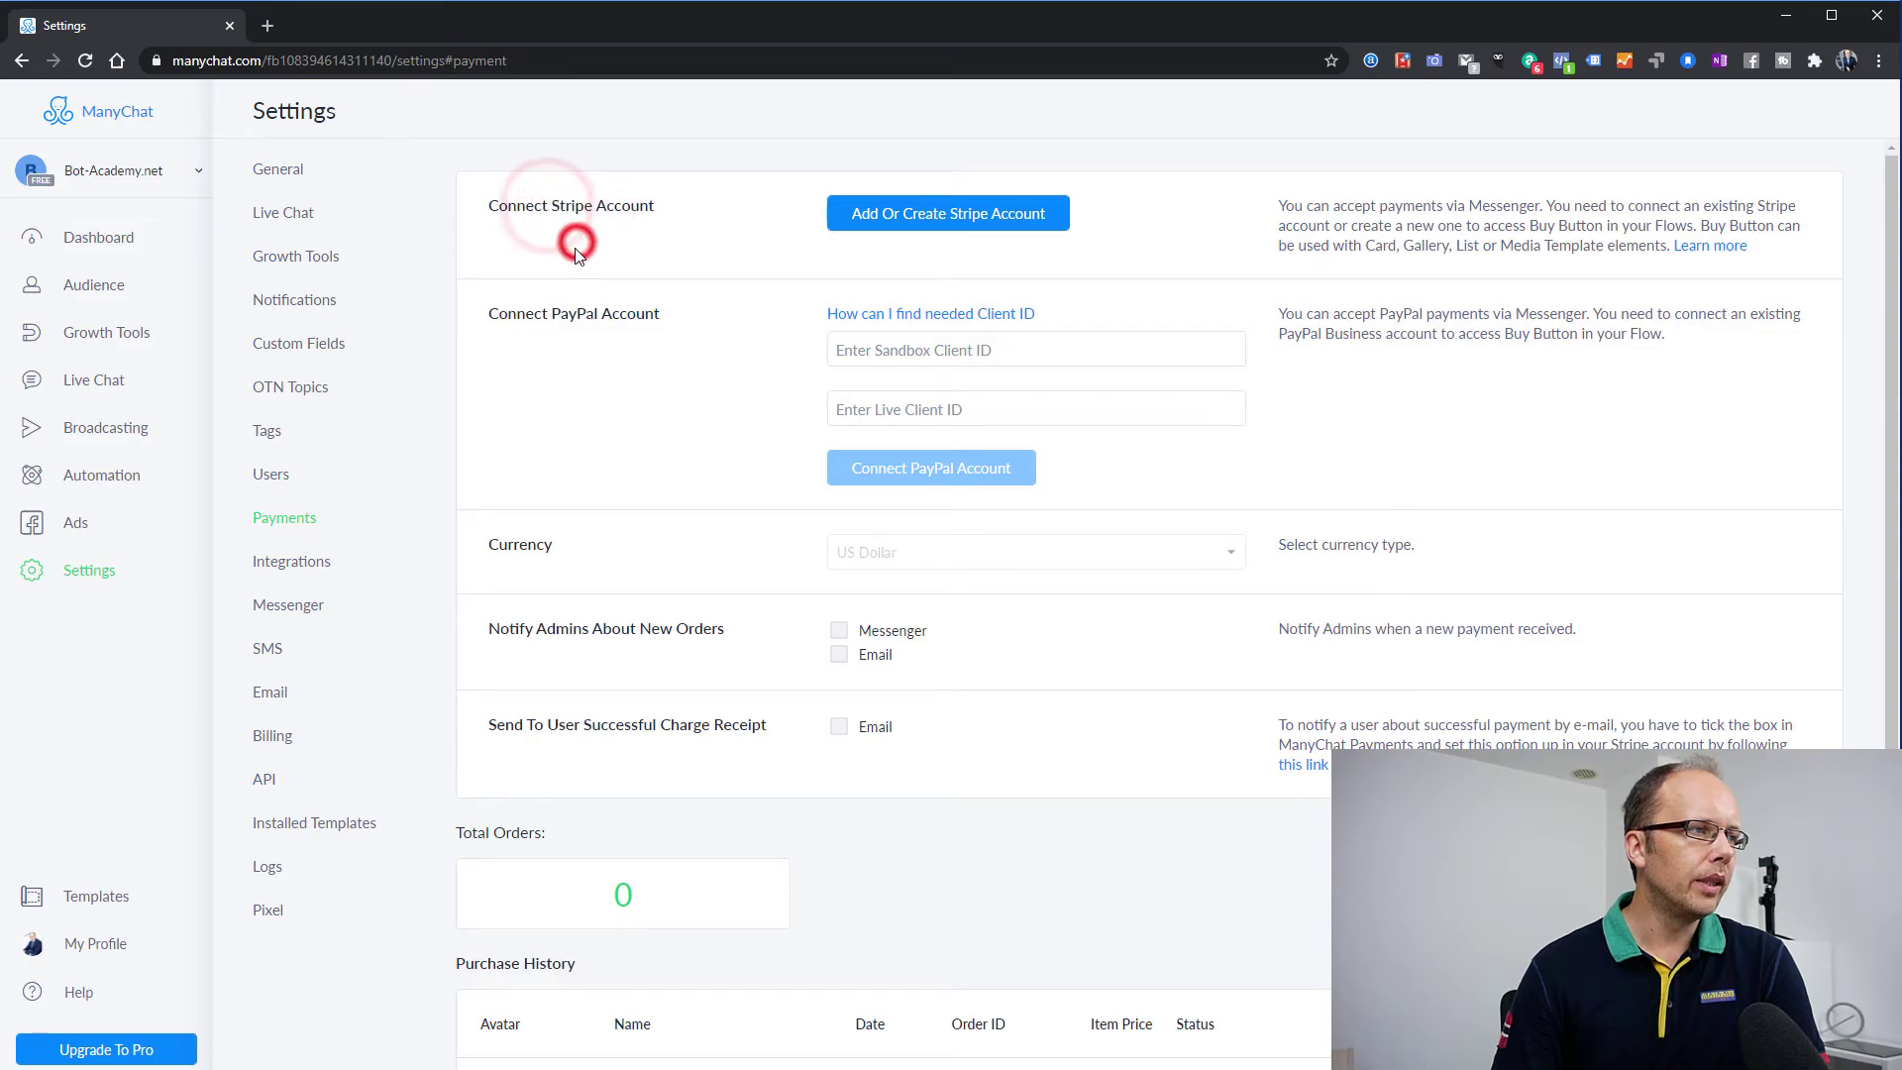
left_click(296, 559)
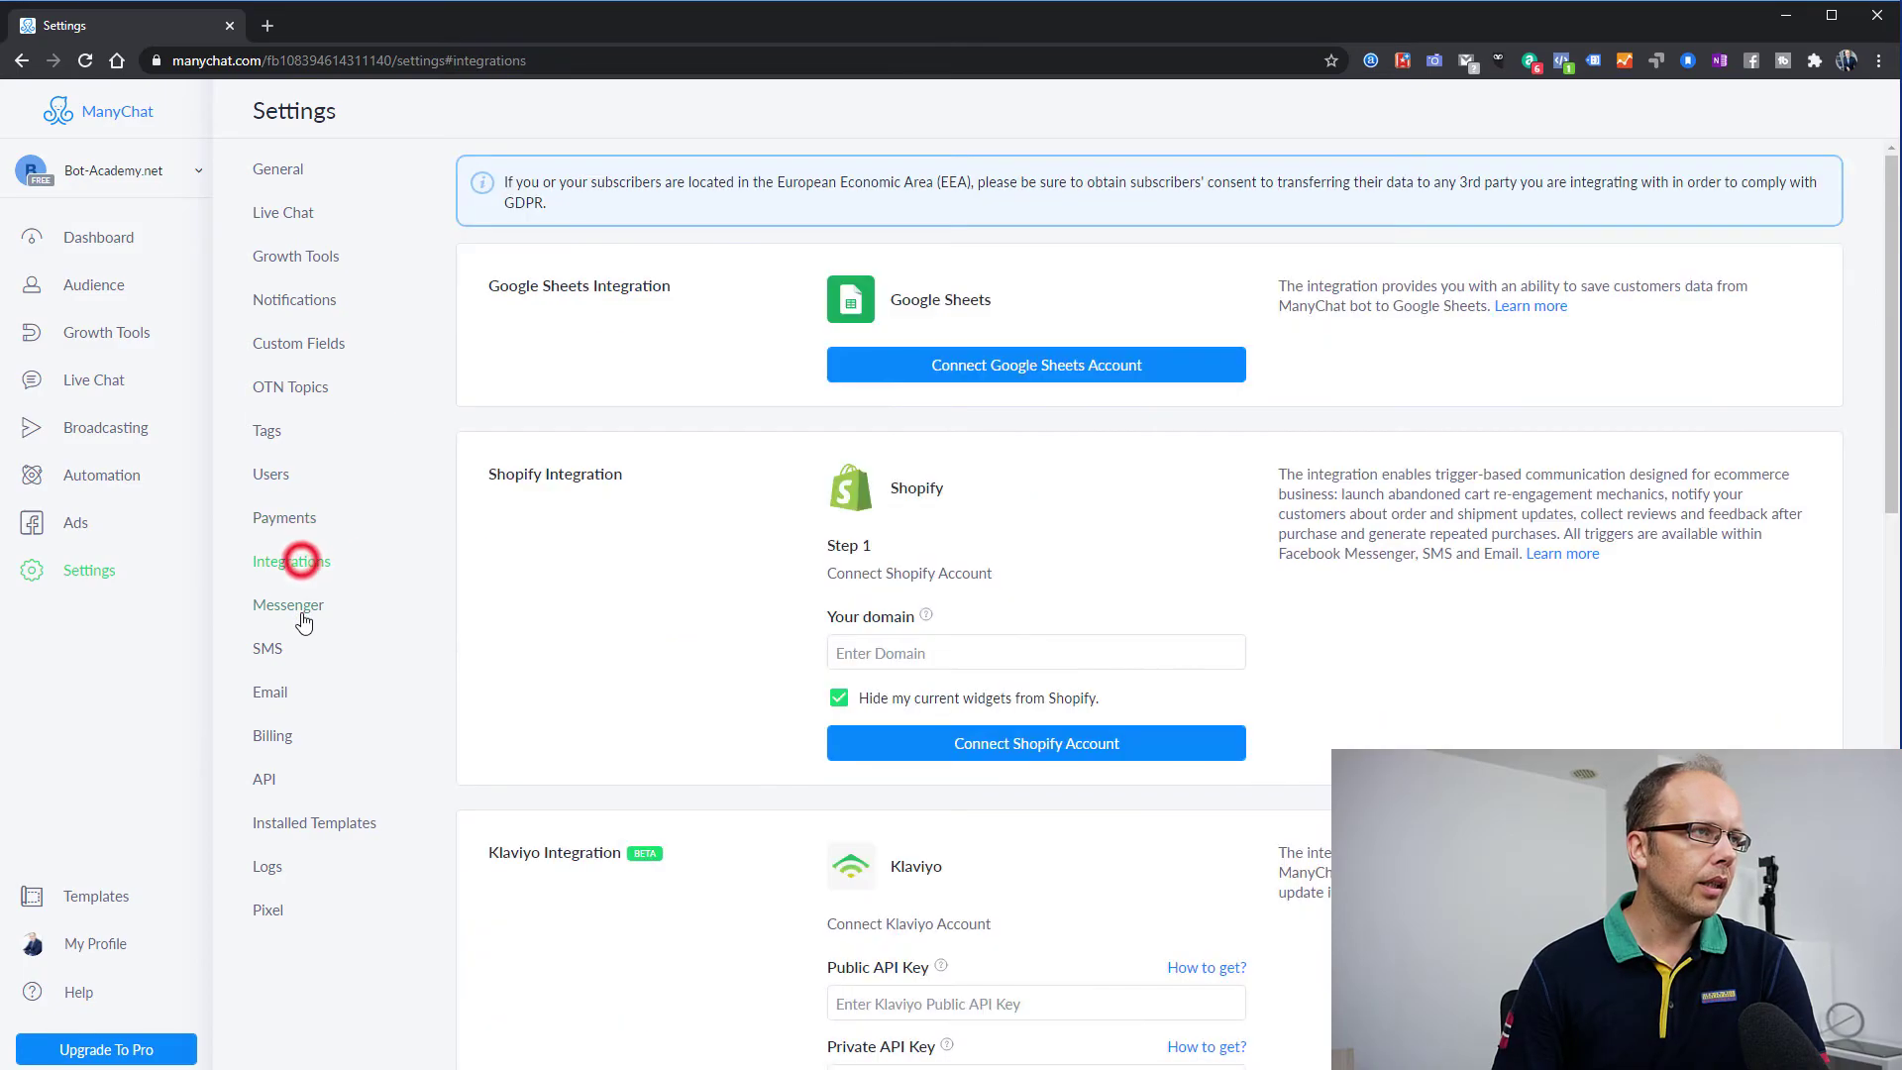
scroll(510, 624, "down", 14)
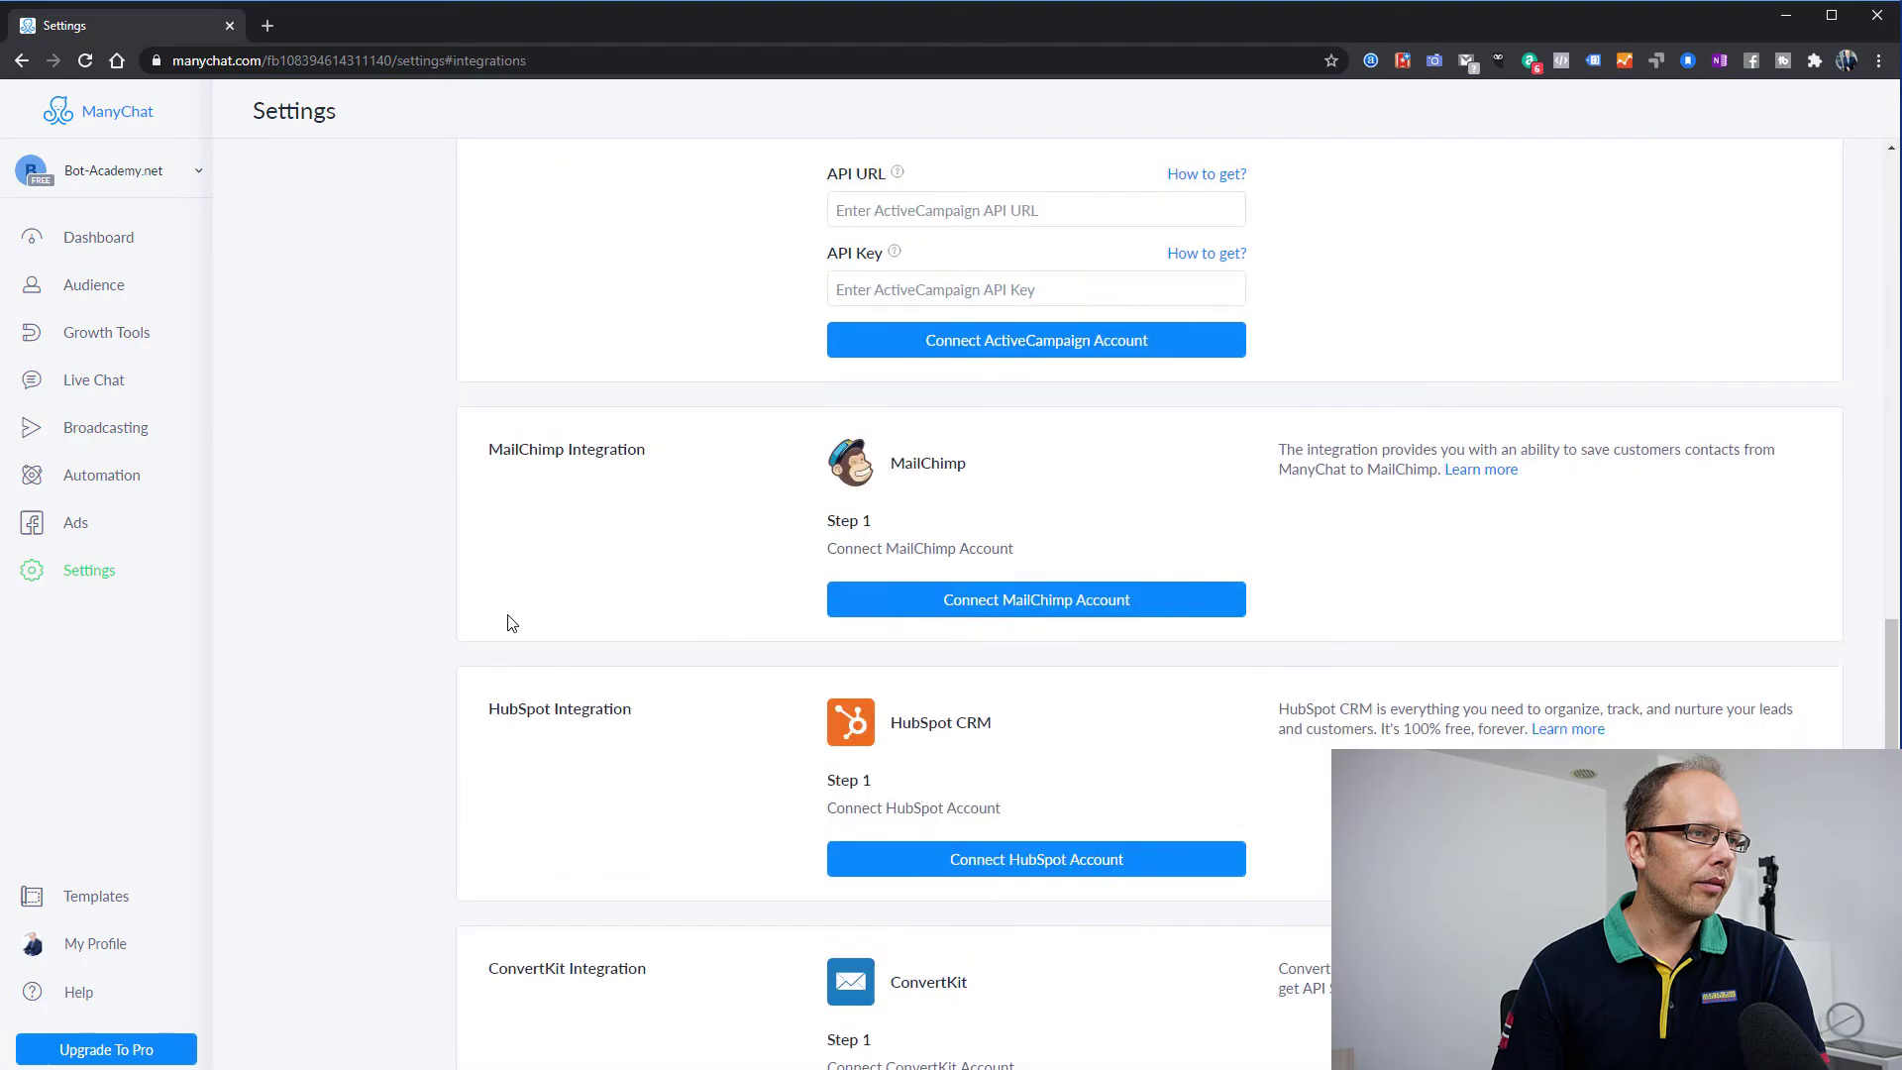
scroll(508, 621, "up", 7)
scroll(500, 619, "up", 7)
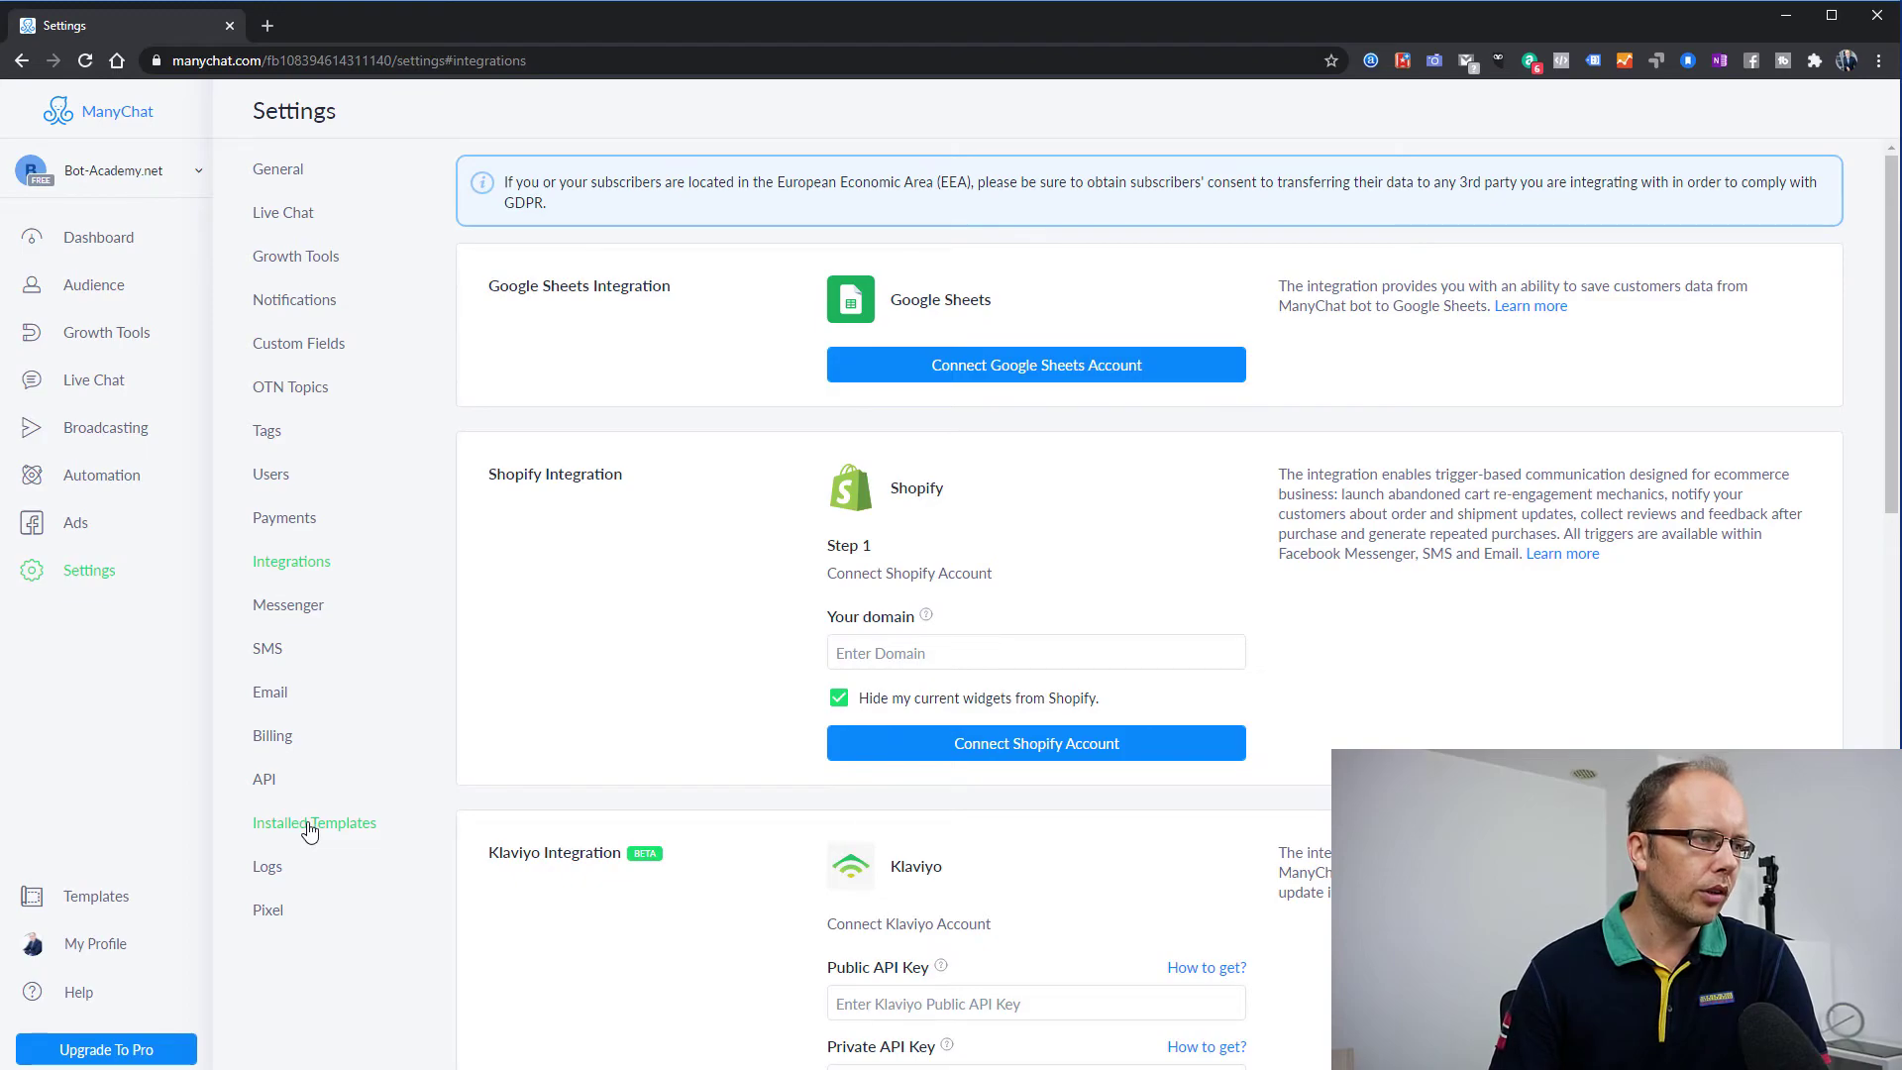
- View the Pixel settings, then return to the General settings of the account
left_click(274, 917)
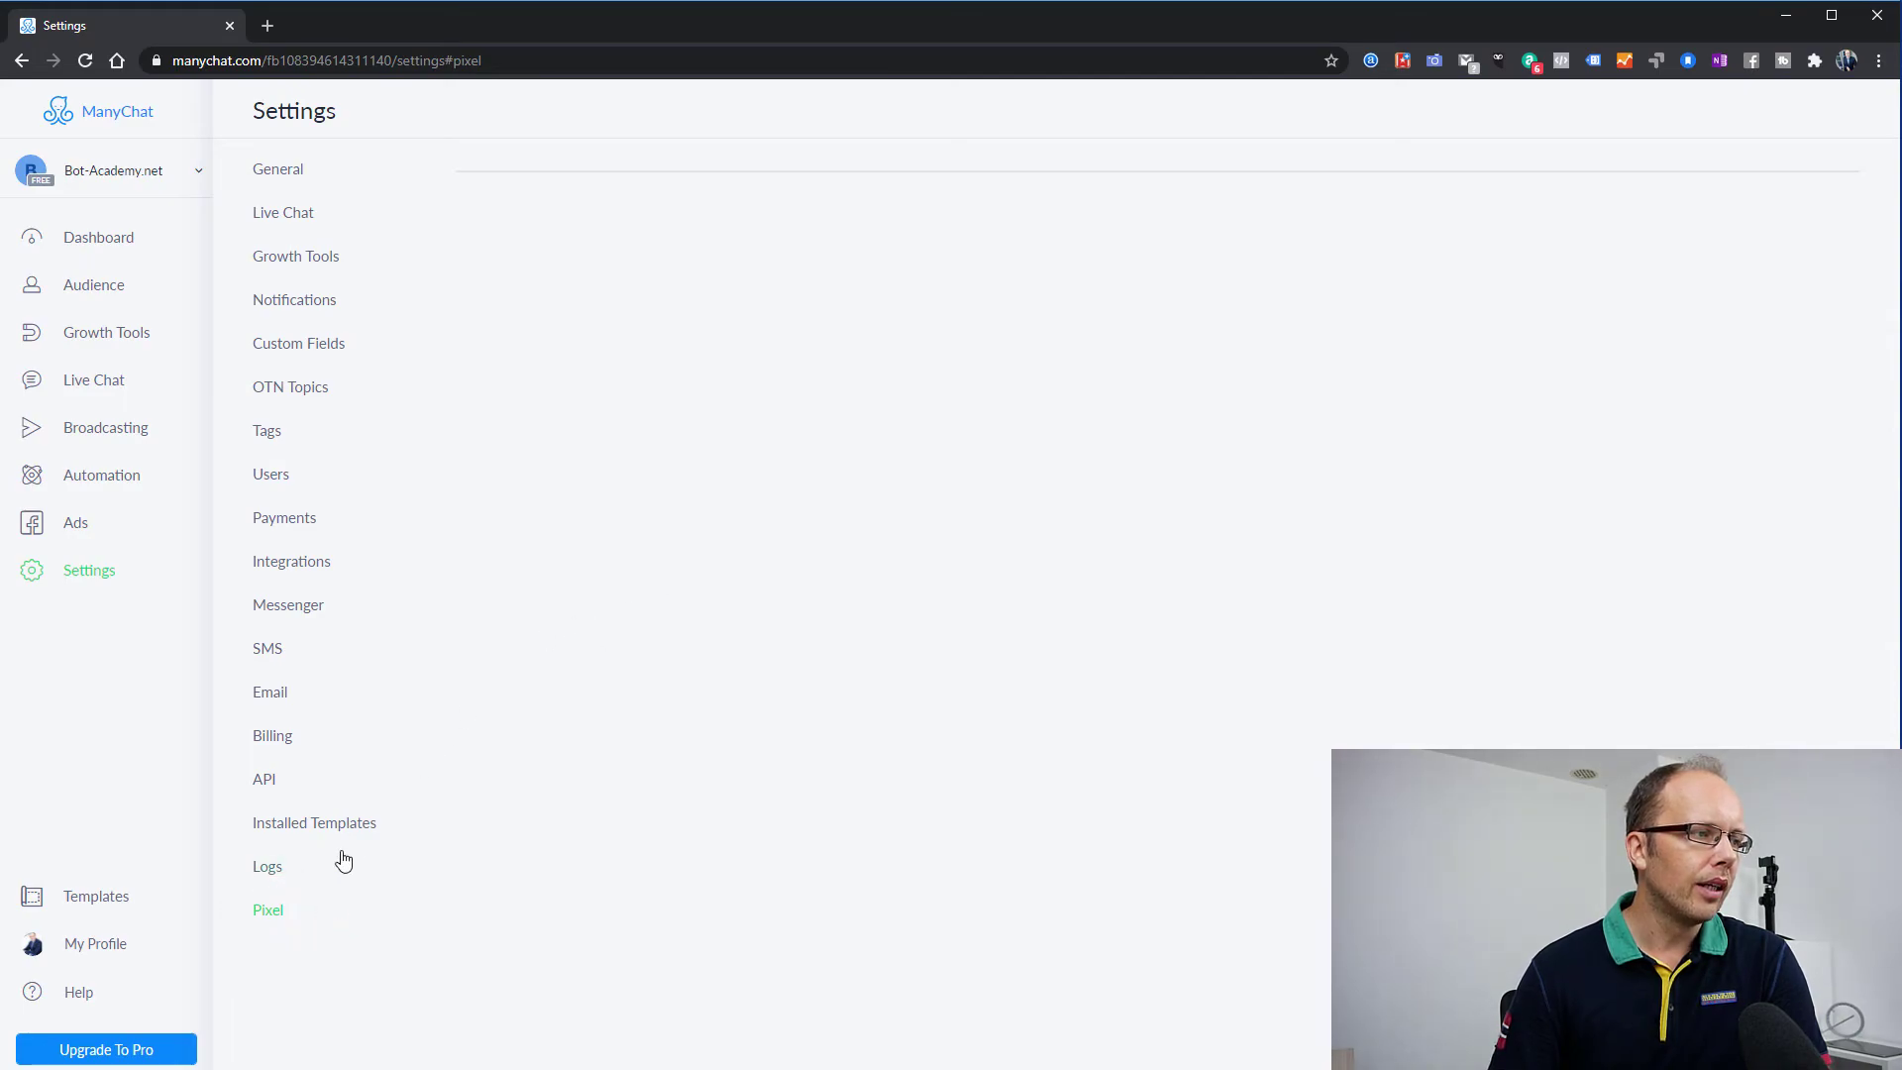
left_click(264, 912)
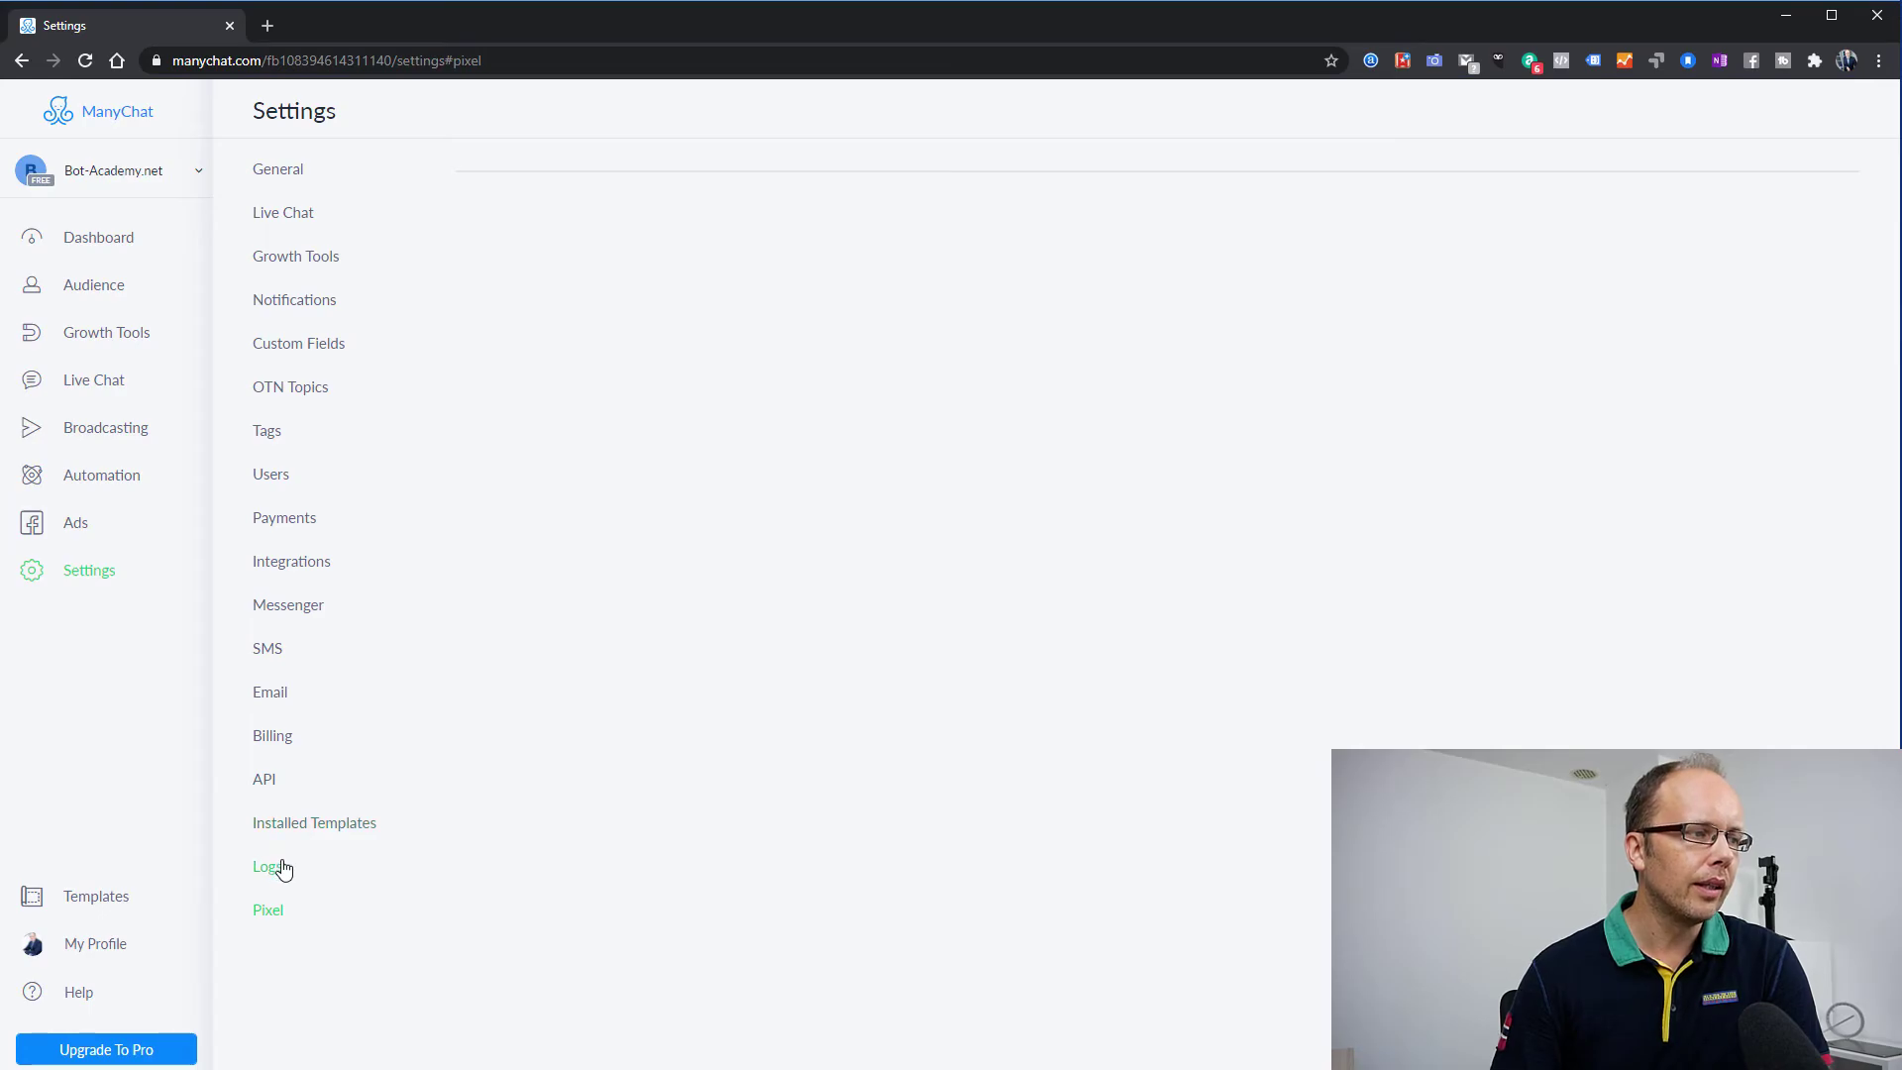
left_click(288, 181)
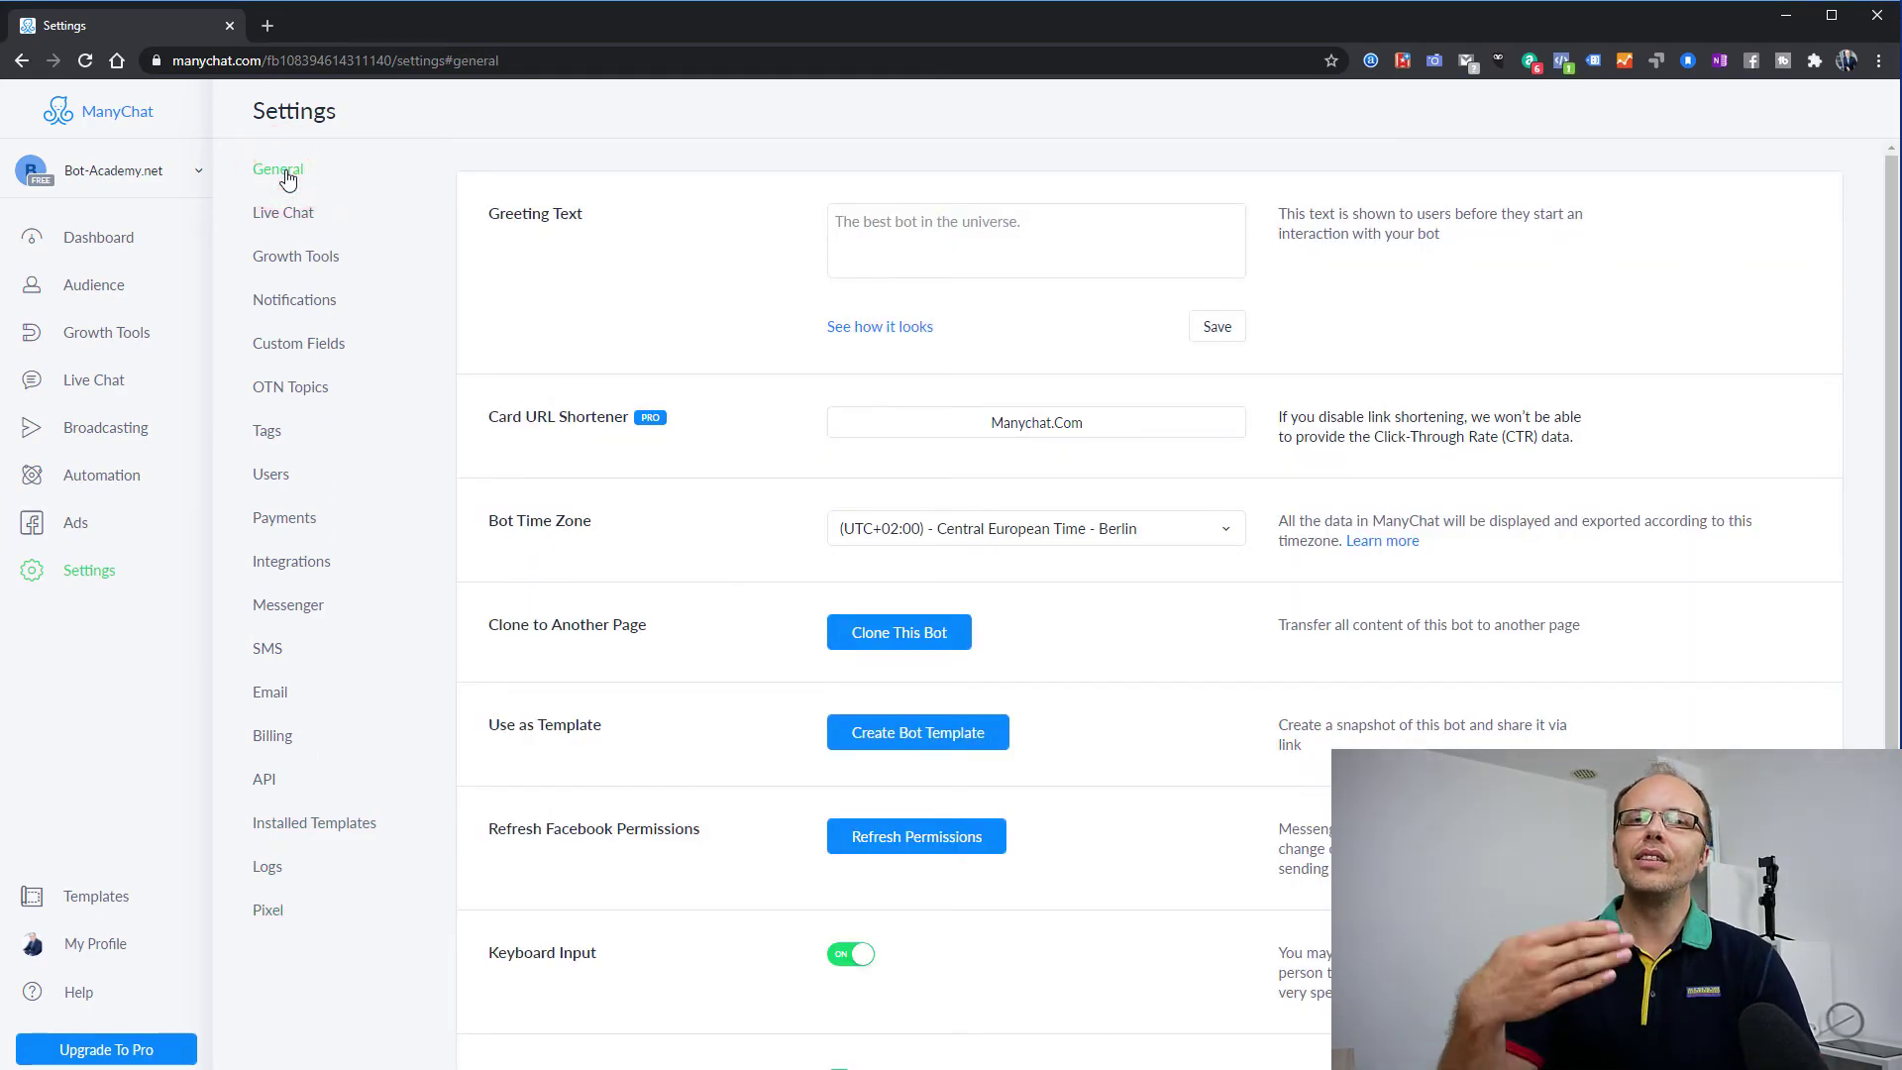